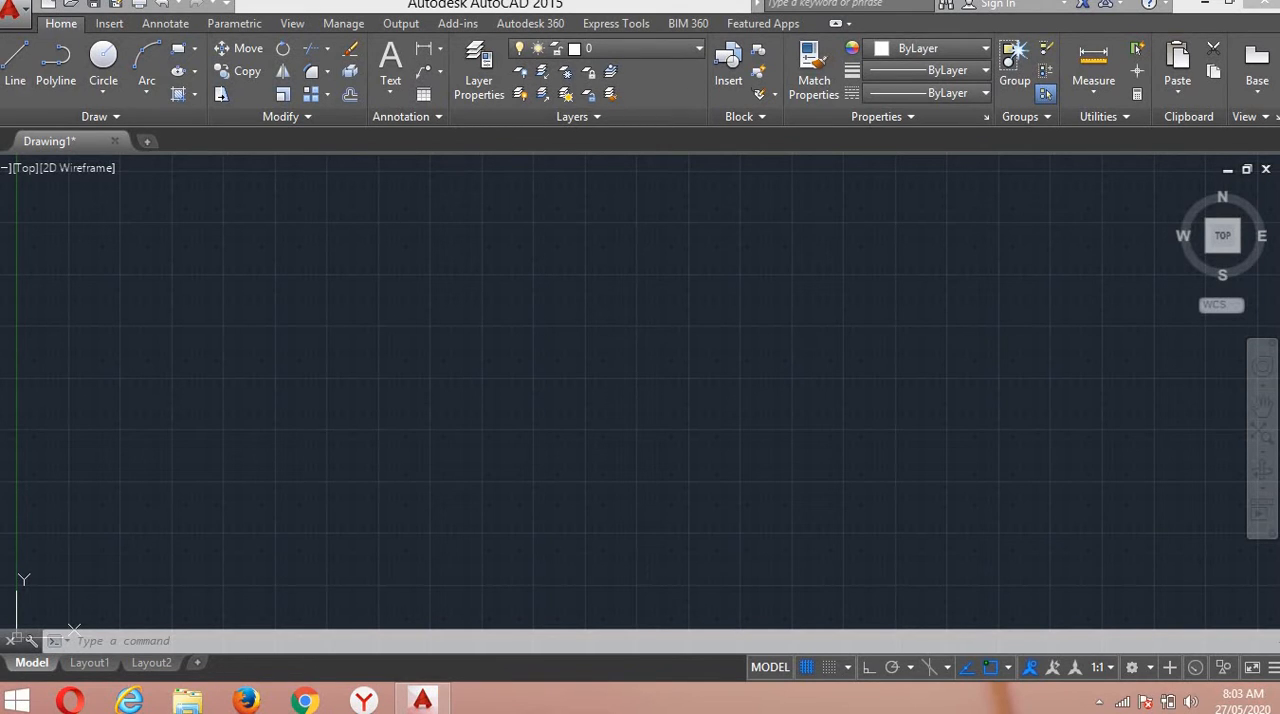
Draw a horizontal line about 15 units long in the middle of the drawing area with Ortho mode on.
{"action": "left_click", "coordinate": [364, 438]}
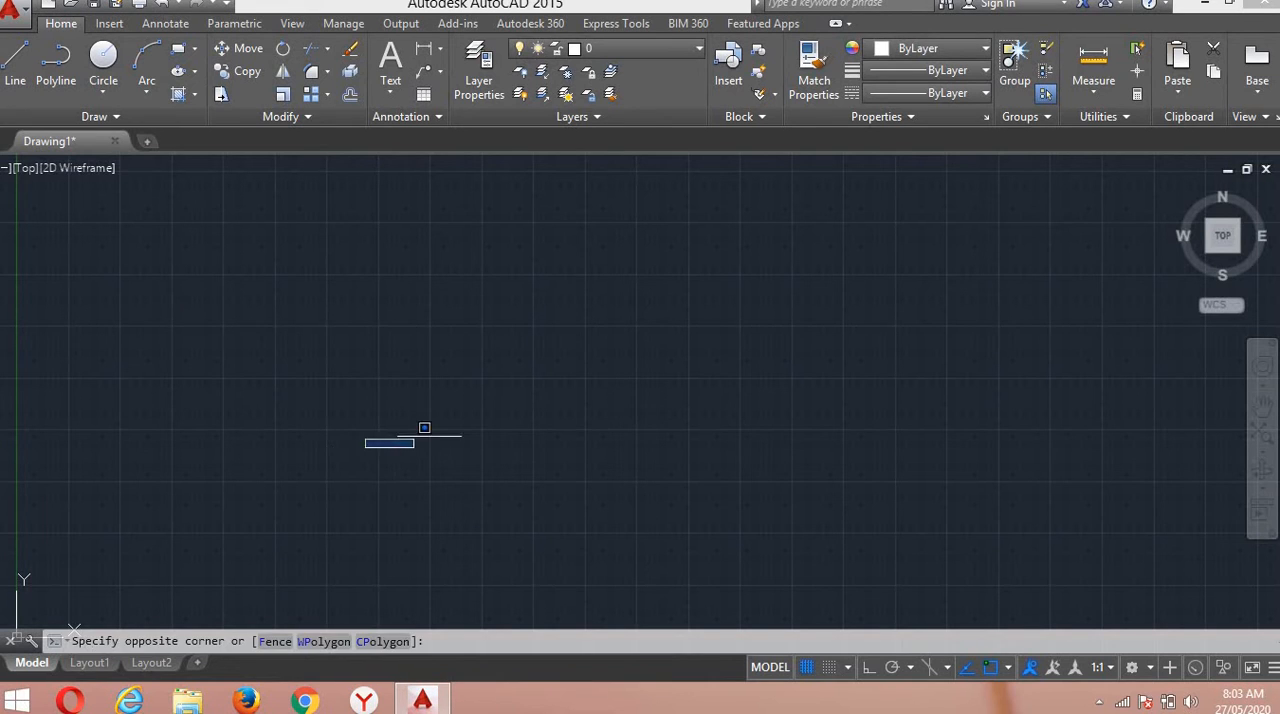
{"action": "left_click", "coordinate": [702, 443]}
{"action": "left_click", "coordinate": [15, 60]}
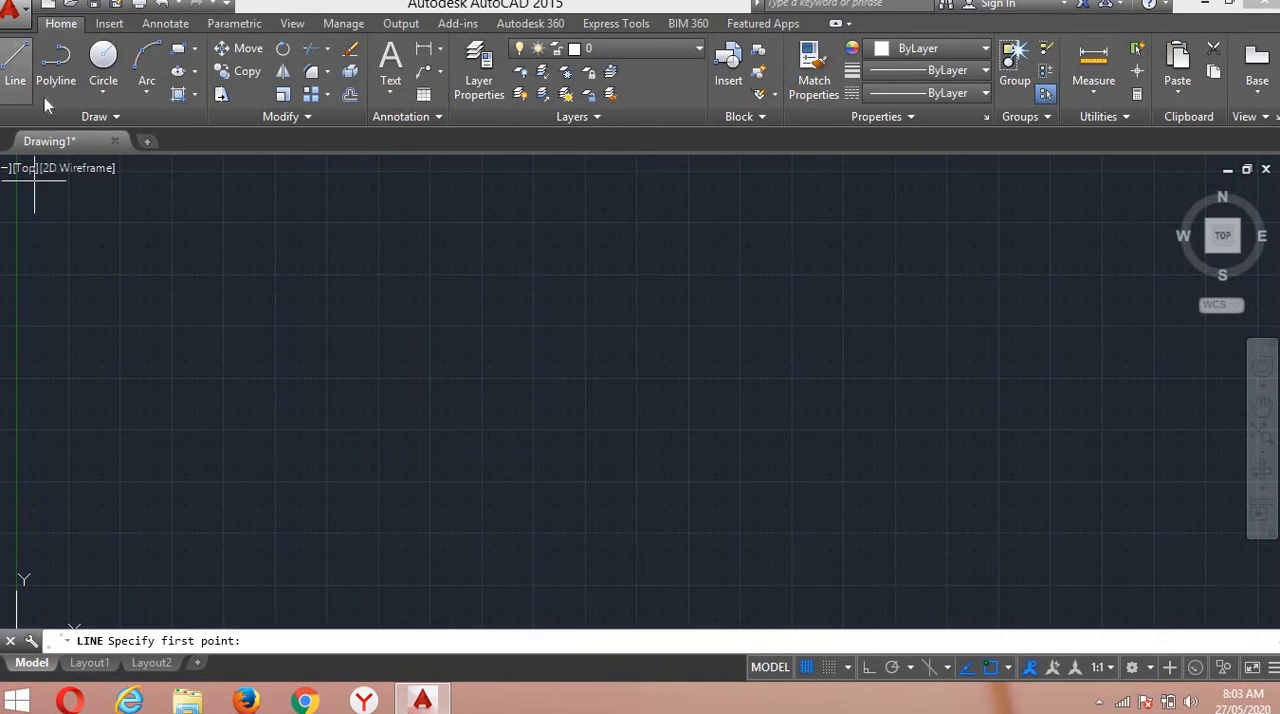
{"action": "left_click", "coordinate": [421, 448]}
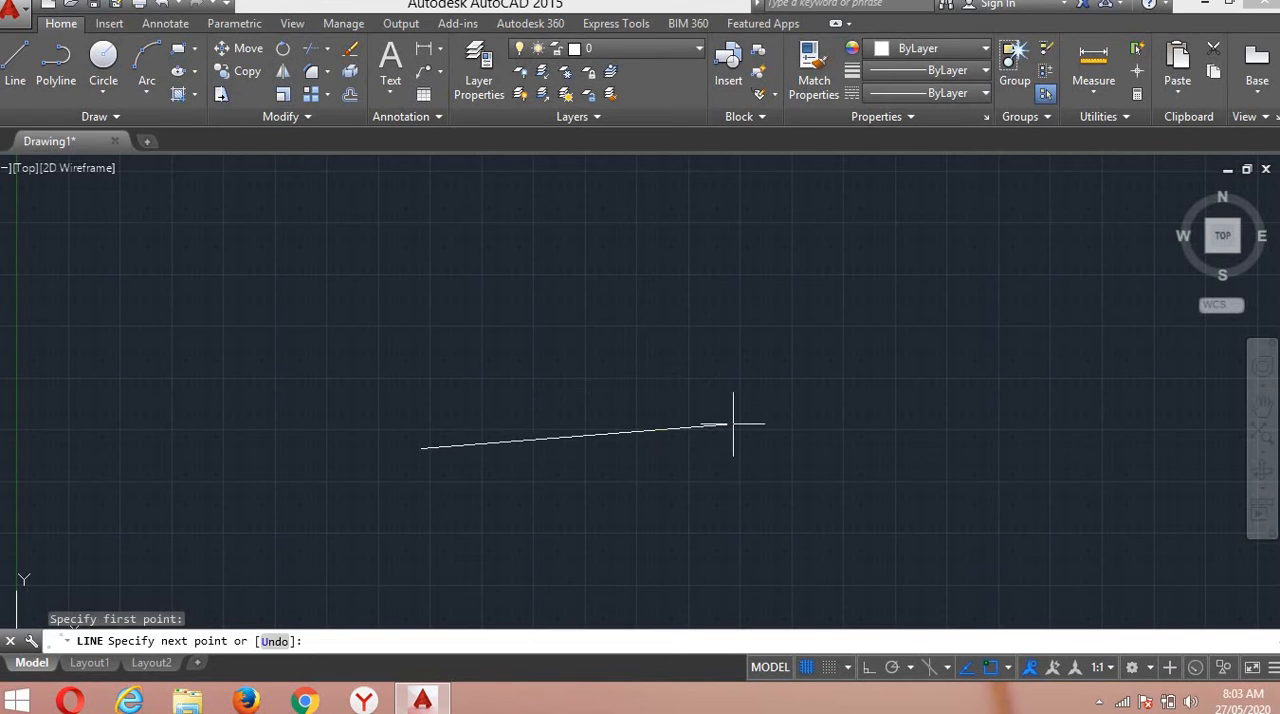
{"action": "key", "text": "F8"}
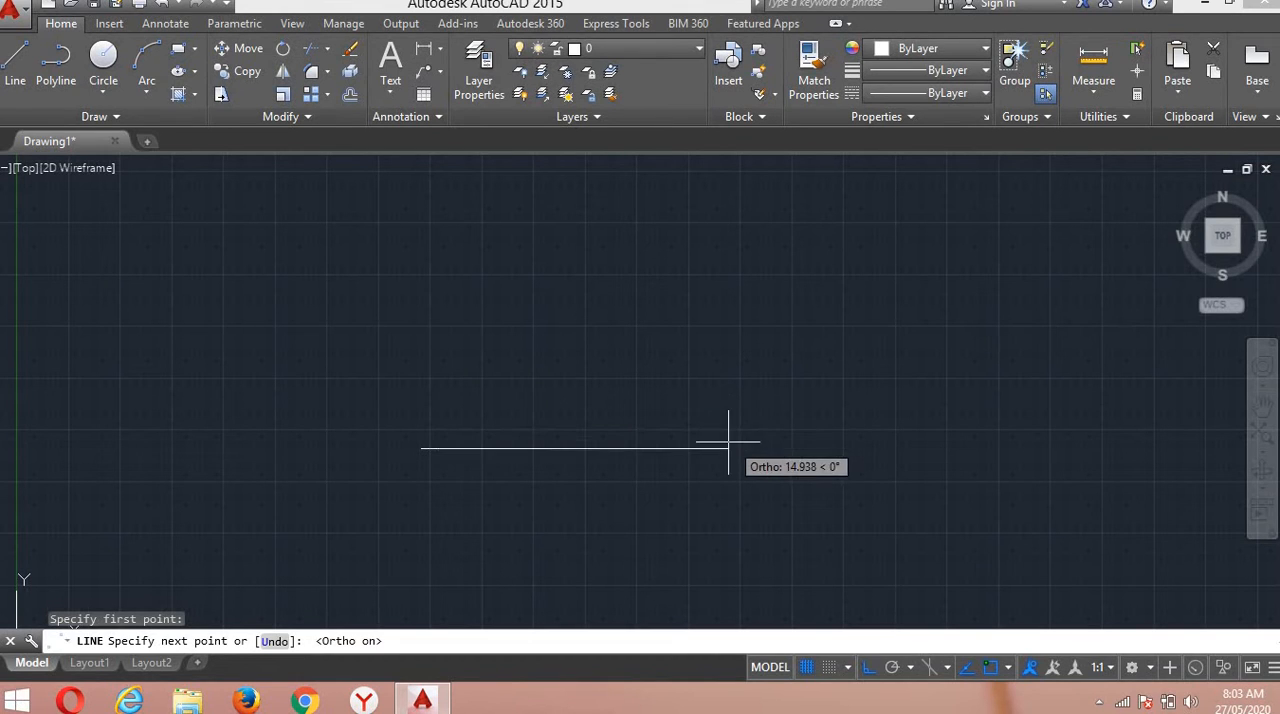
{"action": "left_click", "coordinate": [729, 437]}
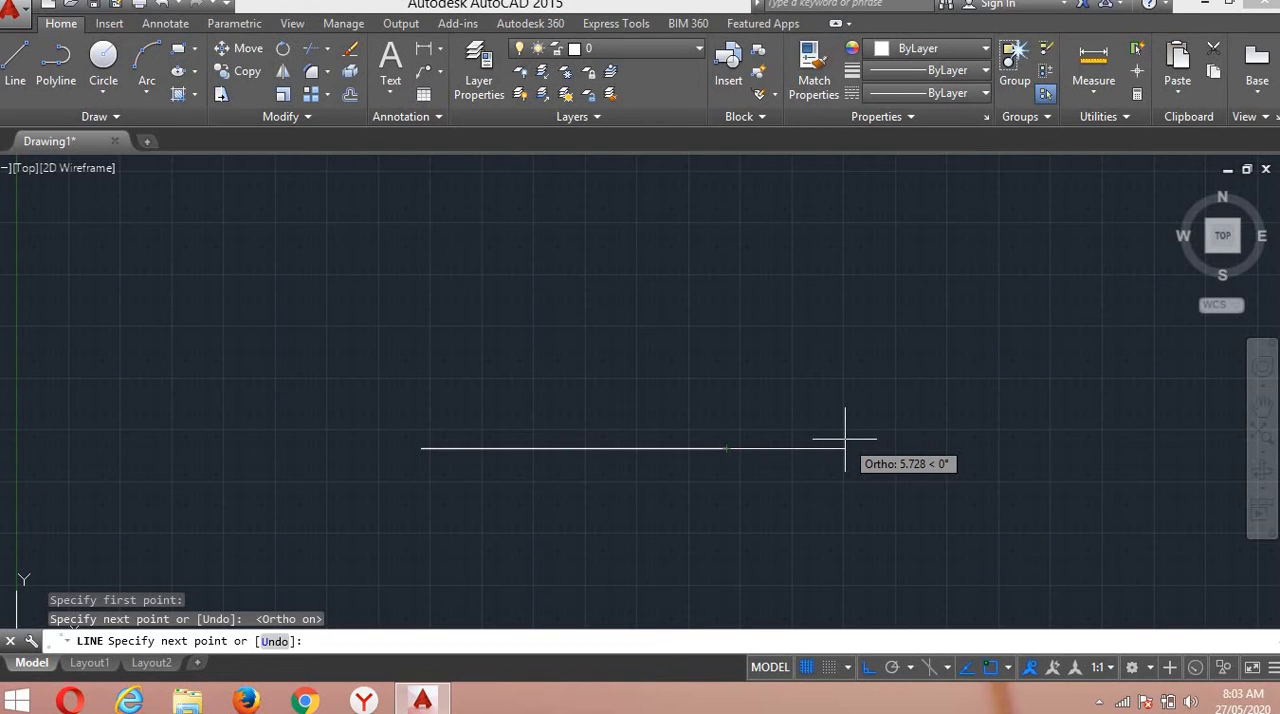
{"action": "key", "text": "Return"}
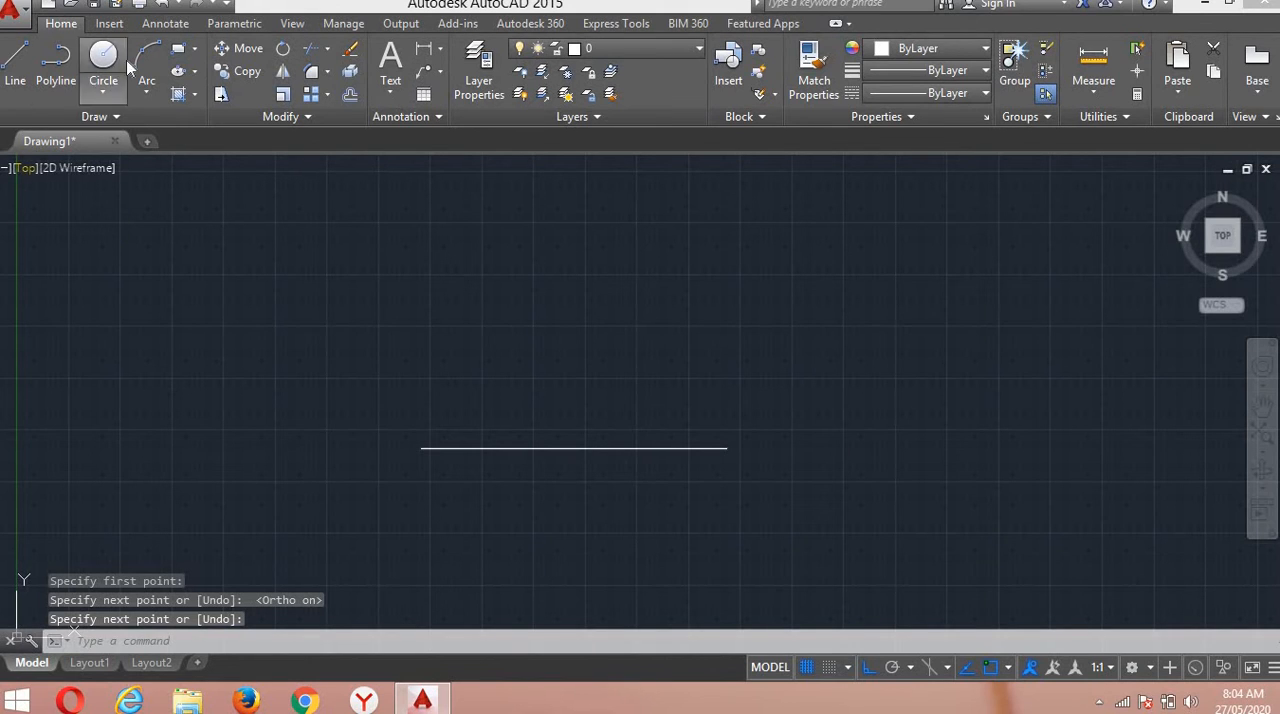
Draw a rectangle just above the horizontal line, slightly narrower than the line.
{"action": "left_click", "coordinate": [179, 52]}
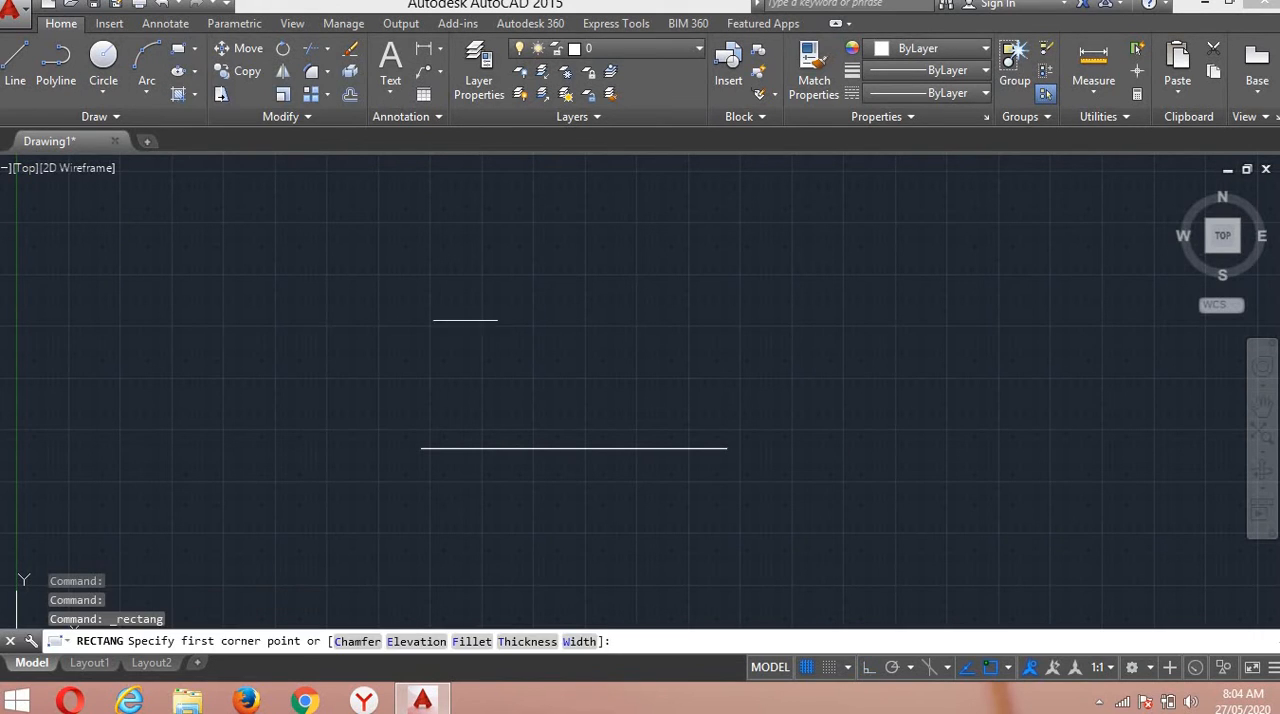
{"action": "left_click", "coordinate": [441, 276]}
{"action": "left_click", "coordinate": [682, 395]}
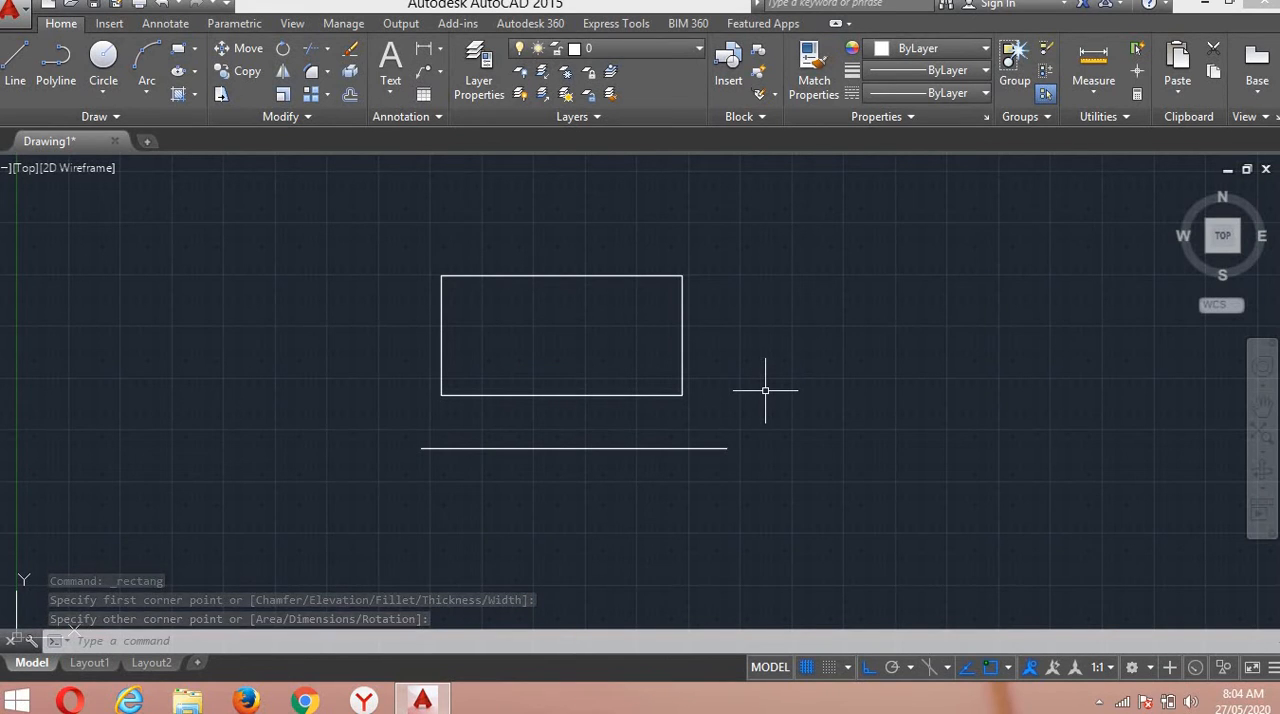
Draw a three-point arc beside the rectangle, bulging towards it and opening away from it.
{"action": "left_click", "coordinate": [140, 62]}
{"action": "left_click", "coordinate": [204, 440]}
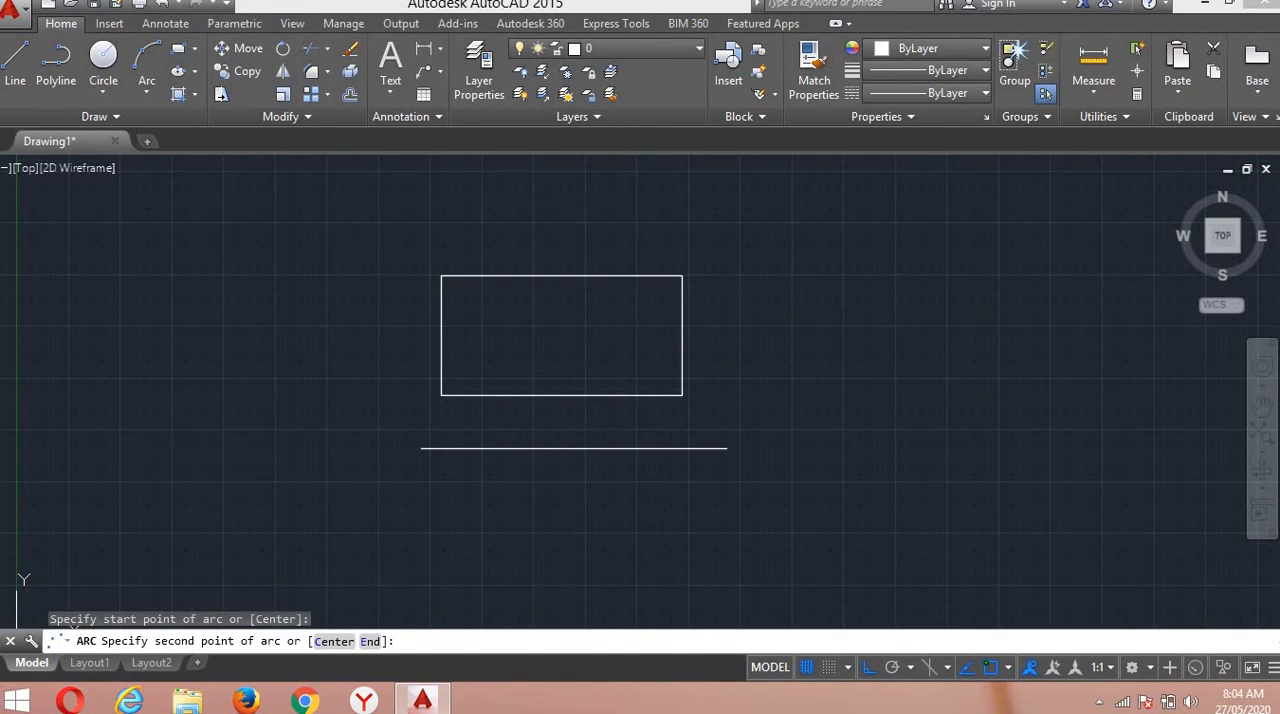
{"action": "left_click", "coordinate": [275, 449]}
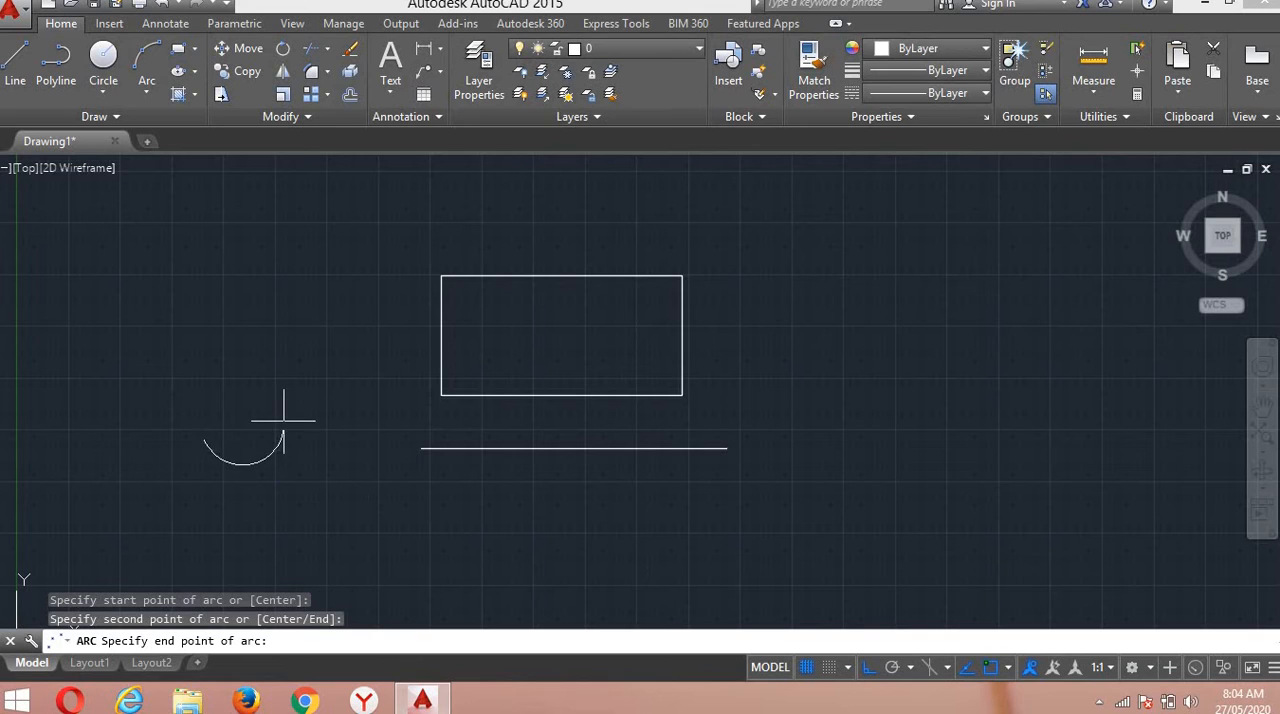
{"action": "left_click", "coordinate": [298, 292]}
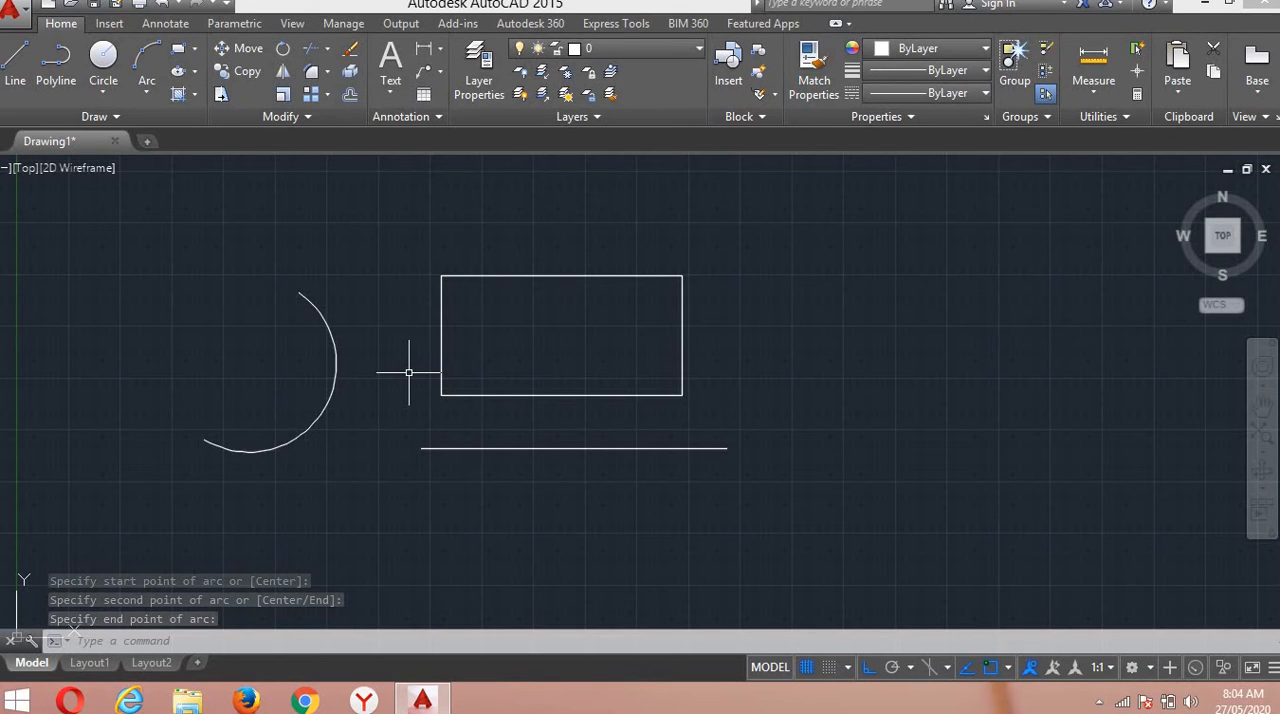
Draw a circle by centre and radius on the opposite side of the rectangle from the arc.
{"action": "left_click", "coordinate": [103, 58]}
{"action": "left_click", "coordinate": [856, 337]}
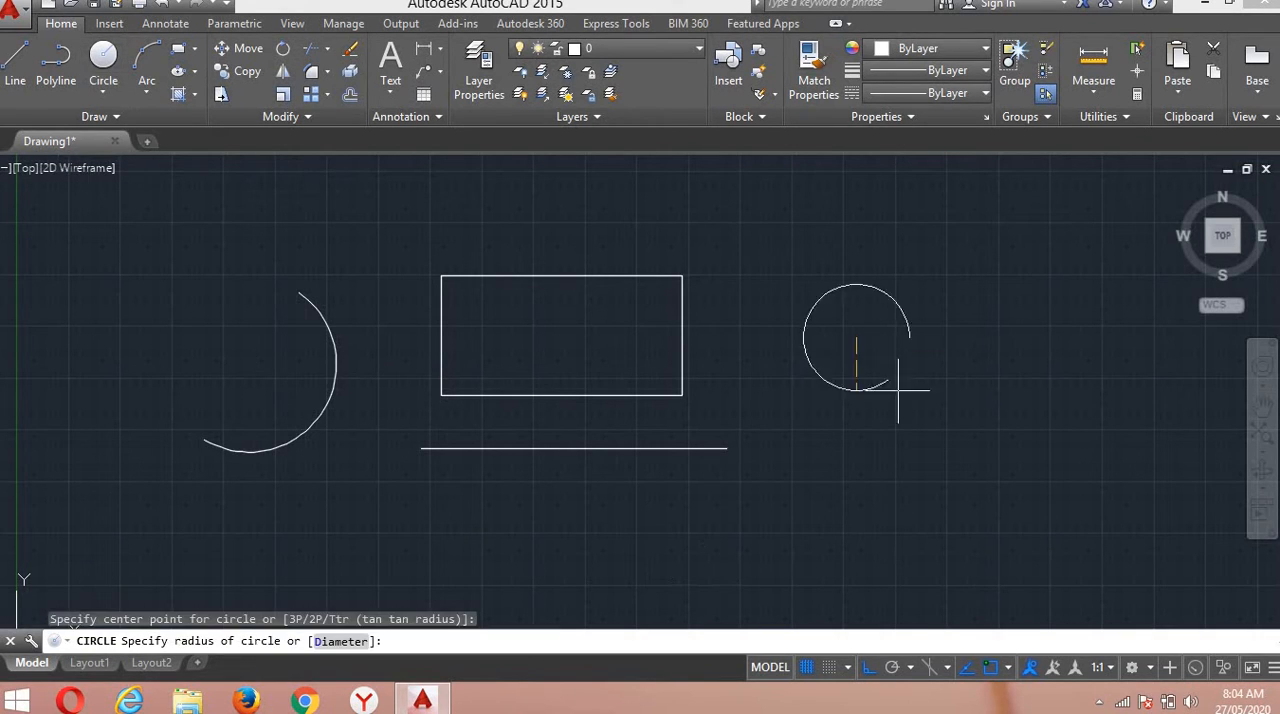
{"action": "left_click", "coordinate": [924, 417]}
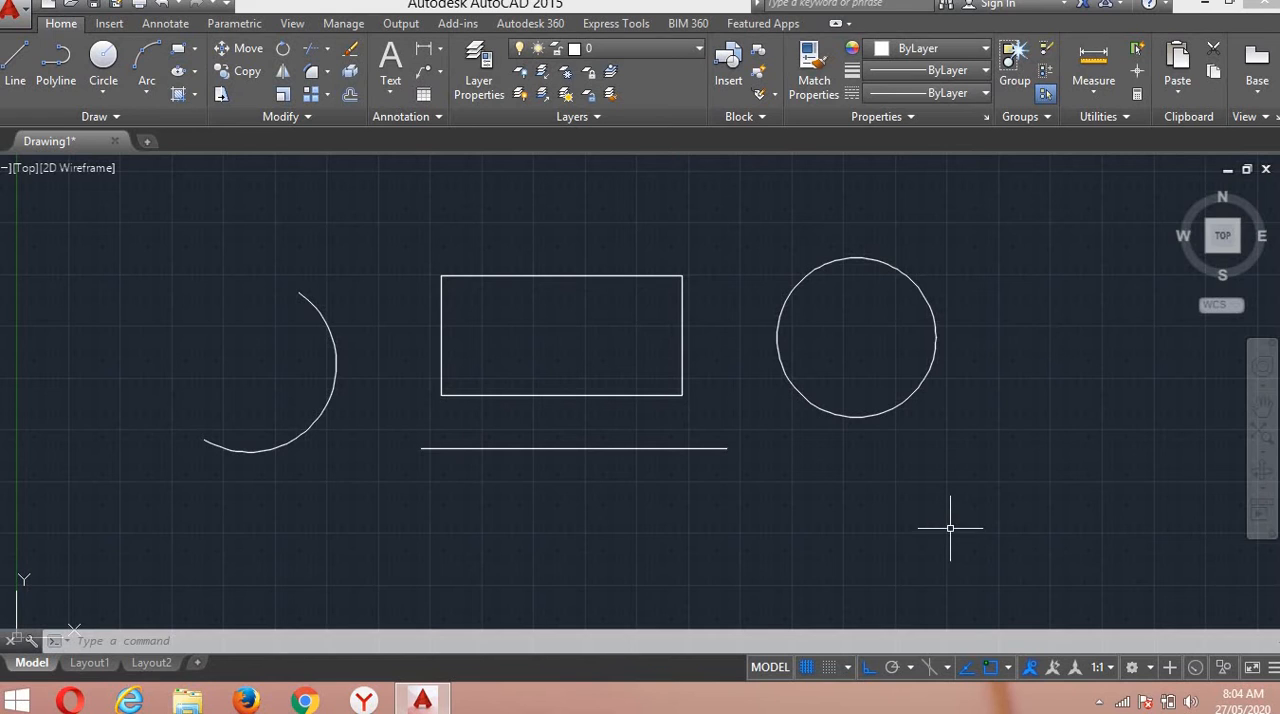
Run the DO (DONUT) command, pick points for both diameters, and place two small donuts on the same centre below the circle.
{"action": "left_click", "coordinate": [150, 646]}
{"action": "left_click", "coordinate": [464, 638]}
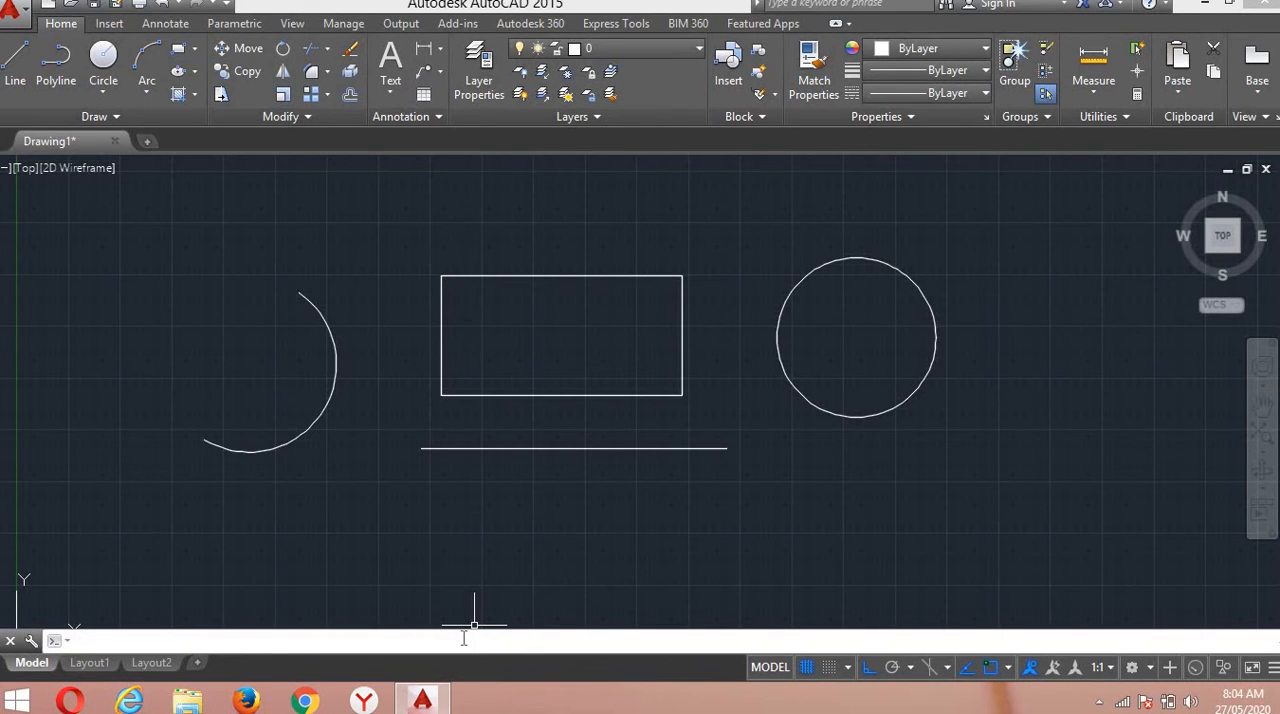
{"action": "type", "text": "do"}
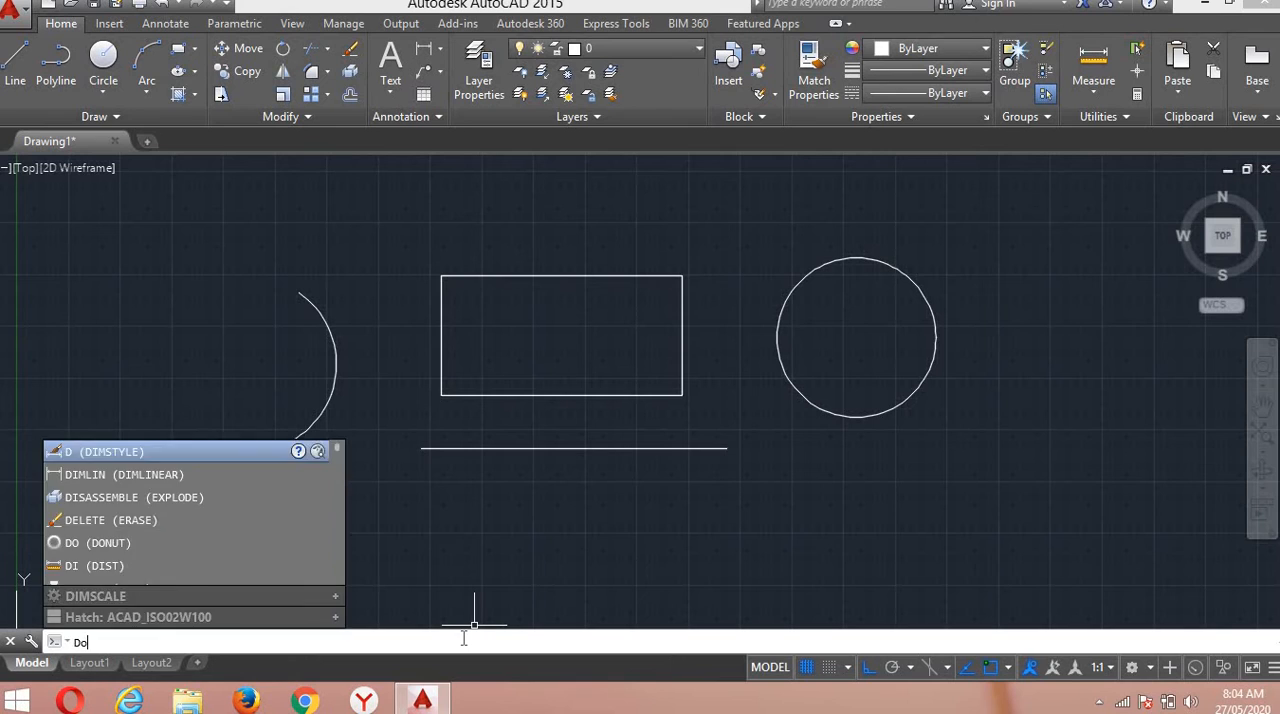
{"action": "key", "text": "Return"}
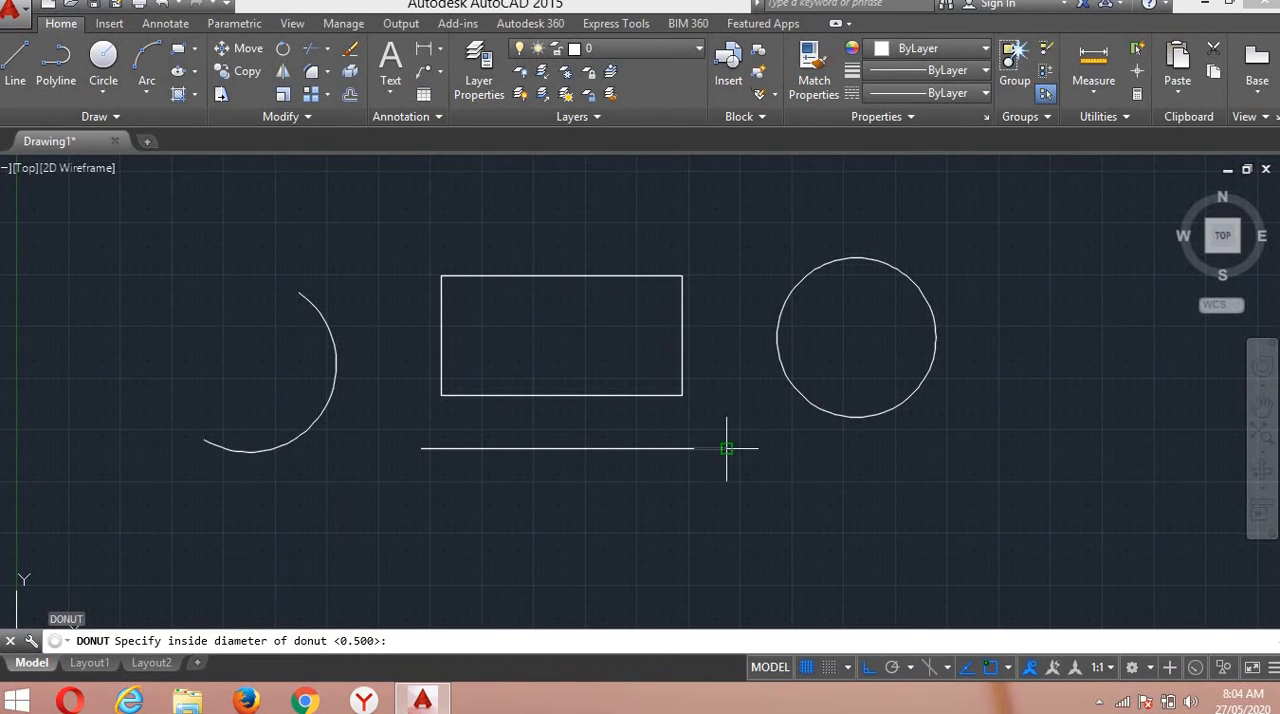
{"action": "left_click", "coordinate": [936, 487]}
{"action": "left_click", "coordinate": [946, 505]}
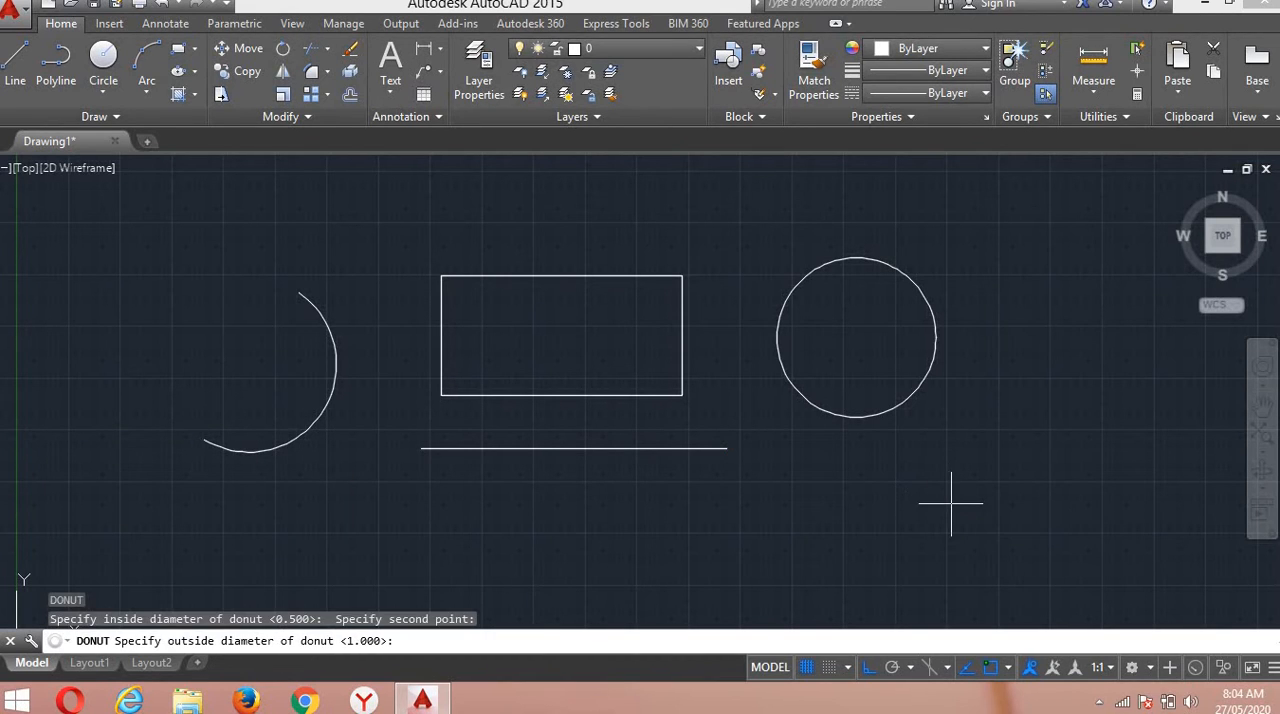
{"action": "left_click", "coordinate": [948, 508]}
{"action": "left_click", "coordinate": [968, 530]}
{"action": "left_click", "coordinate": [945, 497]}
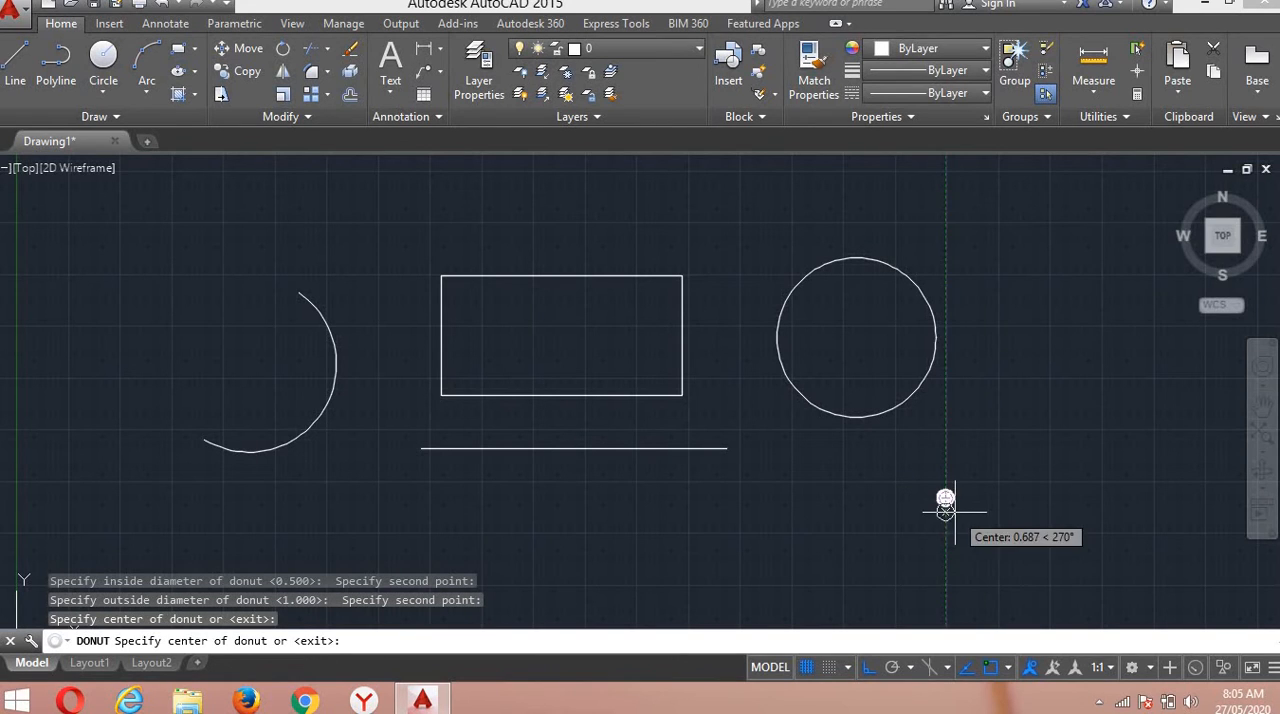
{"action": "scroll", "coordinate": [945, 547], "scroll_direction": "up", "scroll_amount": 8}
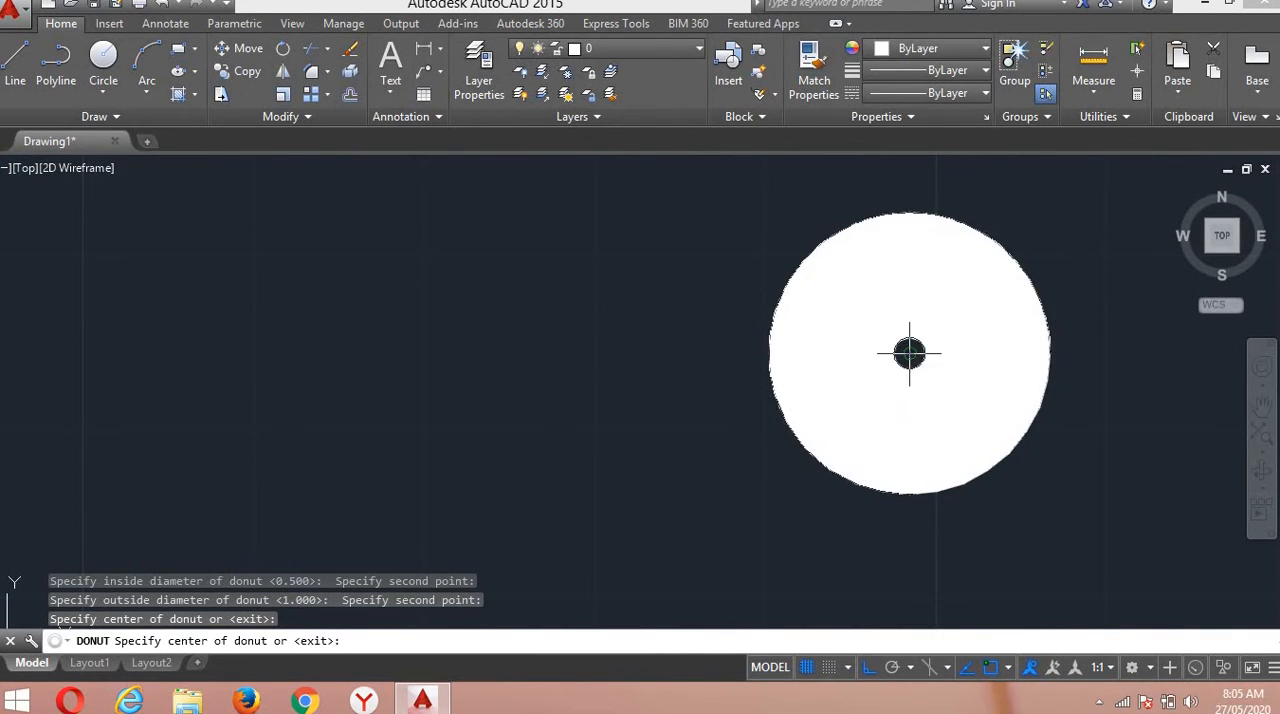
{"action": "left_click", "coordinate": [909, 352]}
{"action": "scroll", "coordinate": [829, 357], "scroll_direction": "down", "scroll_amount": 10}
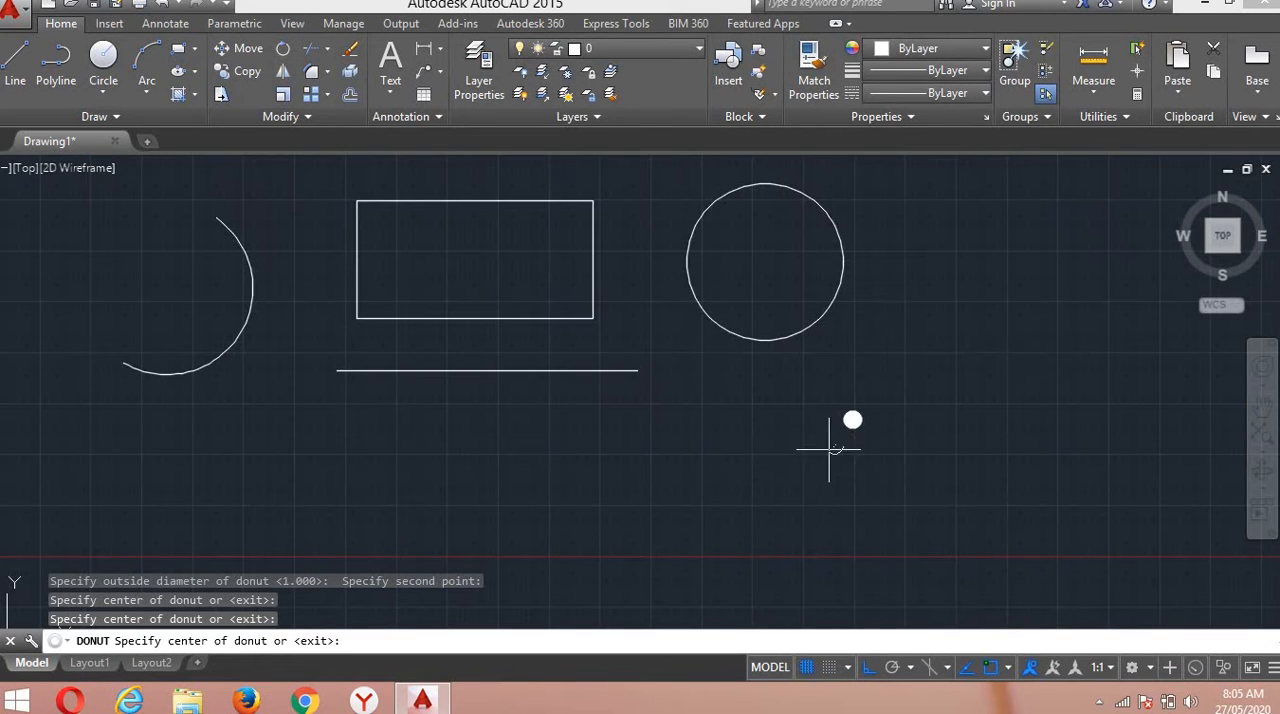
{"action": "key", "text": "Return"}
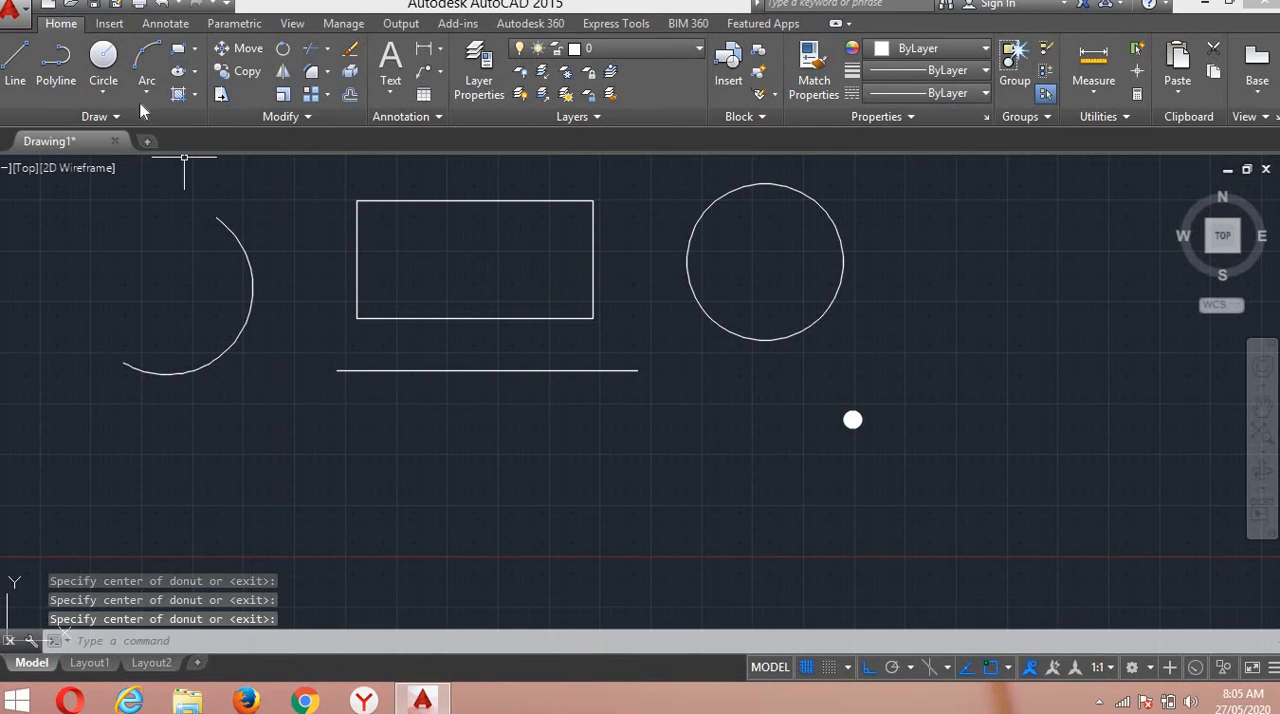
Draw a horizontal ellipse by its centre so that it overlaps the lower part of the circle and the donuts.
{"action": "left_click", "coordinate": [186, 75]}
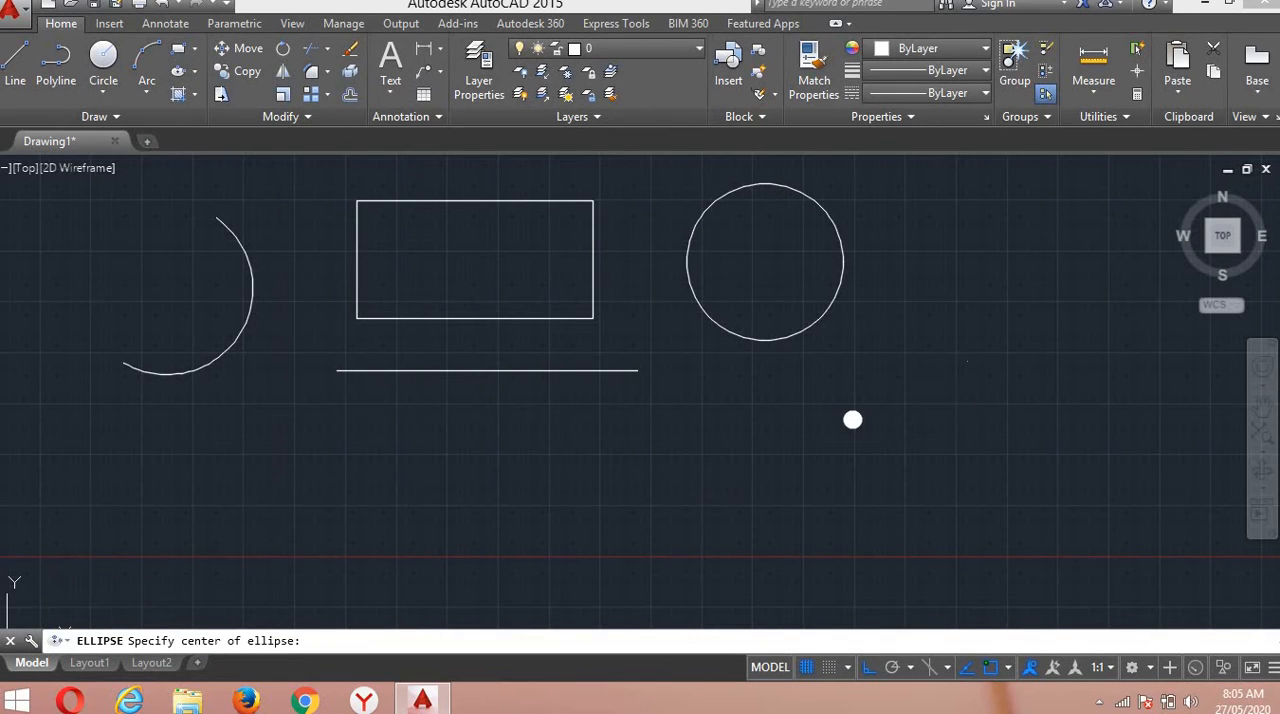
{"action": "left_click", "coordinate": [967, 362]}
{"action": "left_click", "coordinate": [967, 446]}
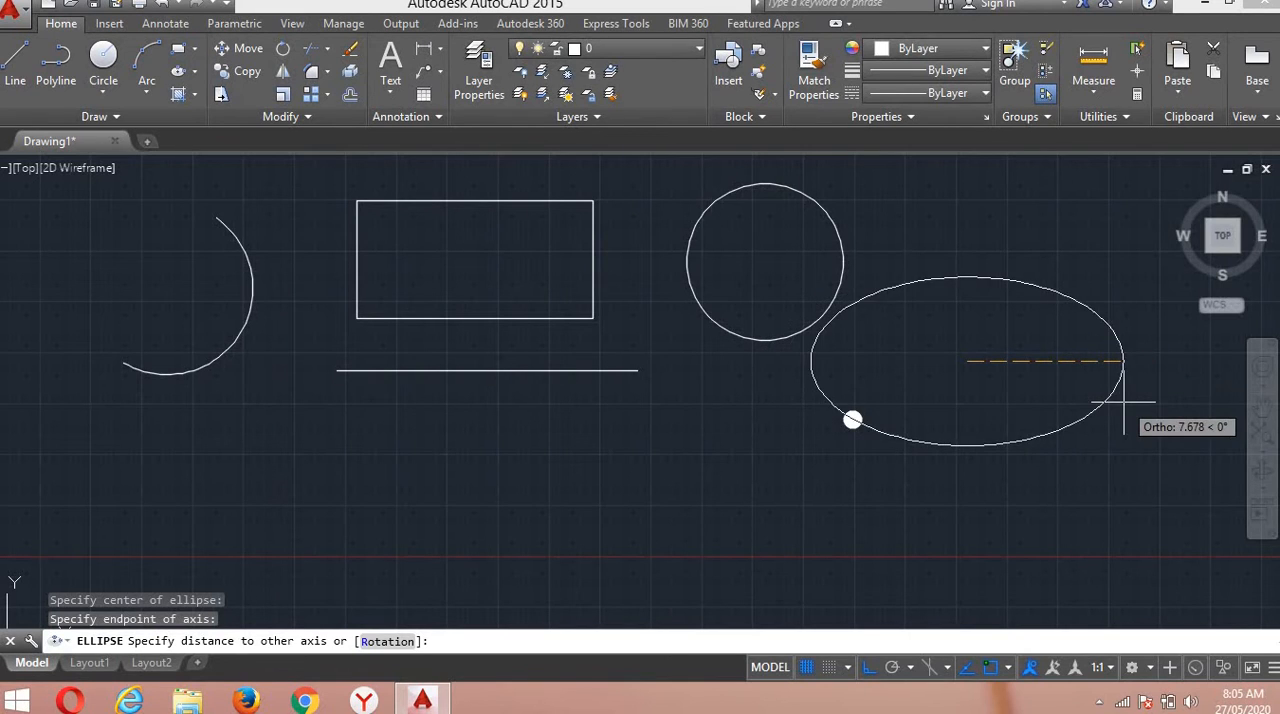
{"action": "left_click", "coordinate": [1152, 390]}
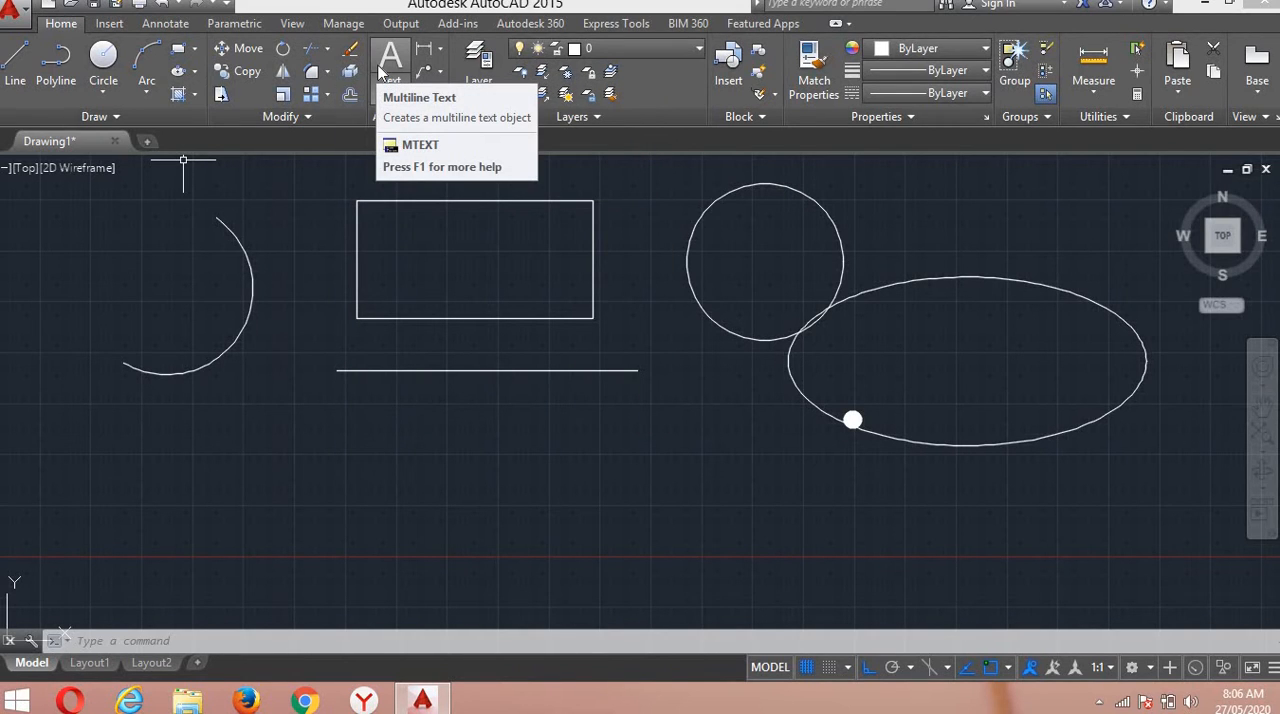
{"action": "left_click", "coordinate": [443, 50]}
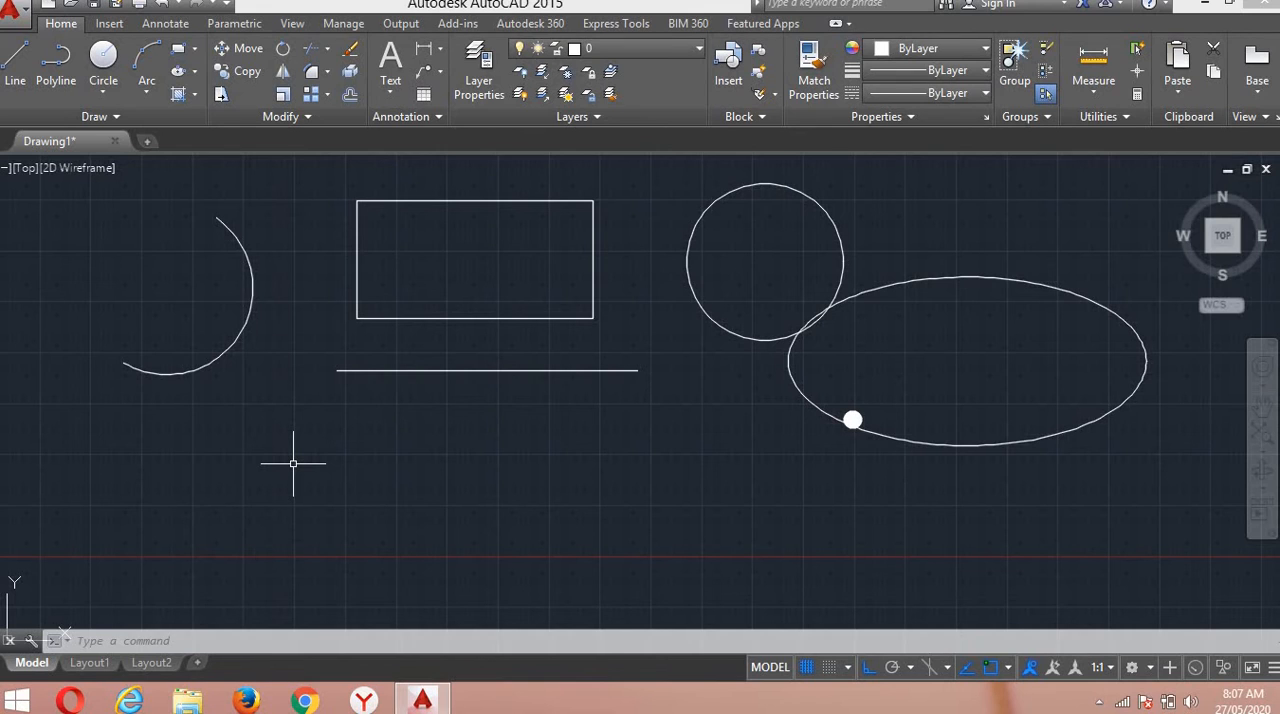
Erase the ellipse that overlaps the circle.
{"action": "left_click", "coordinate": [350, 52]}
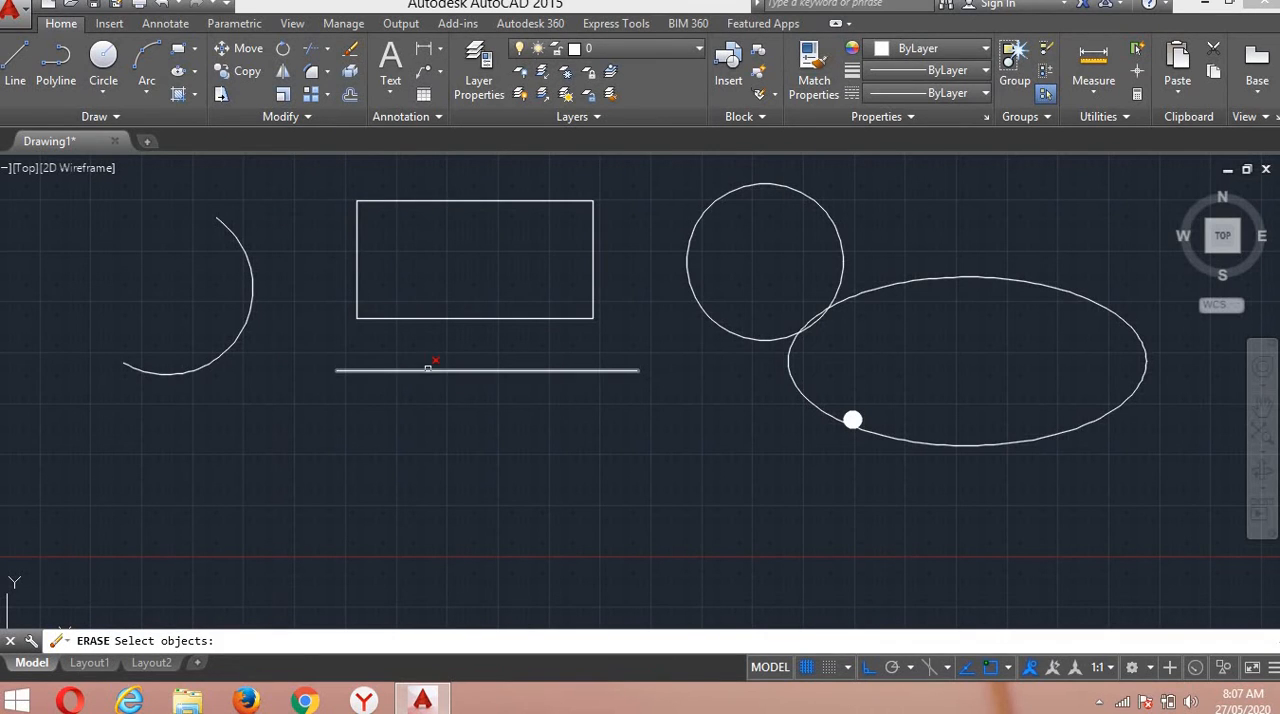
{"action": "scroll", "coordinate": [803, 305], "scroll_direction": "up", "scroll_amount": 6}
{"action": "left_click", "coordinate": [815, 317]}
{"action": "left_click", "coordinate": [763, 276]}
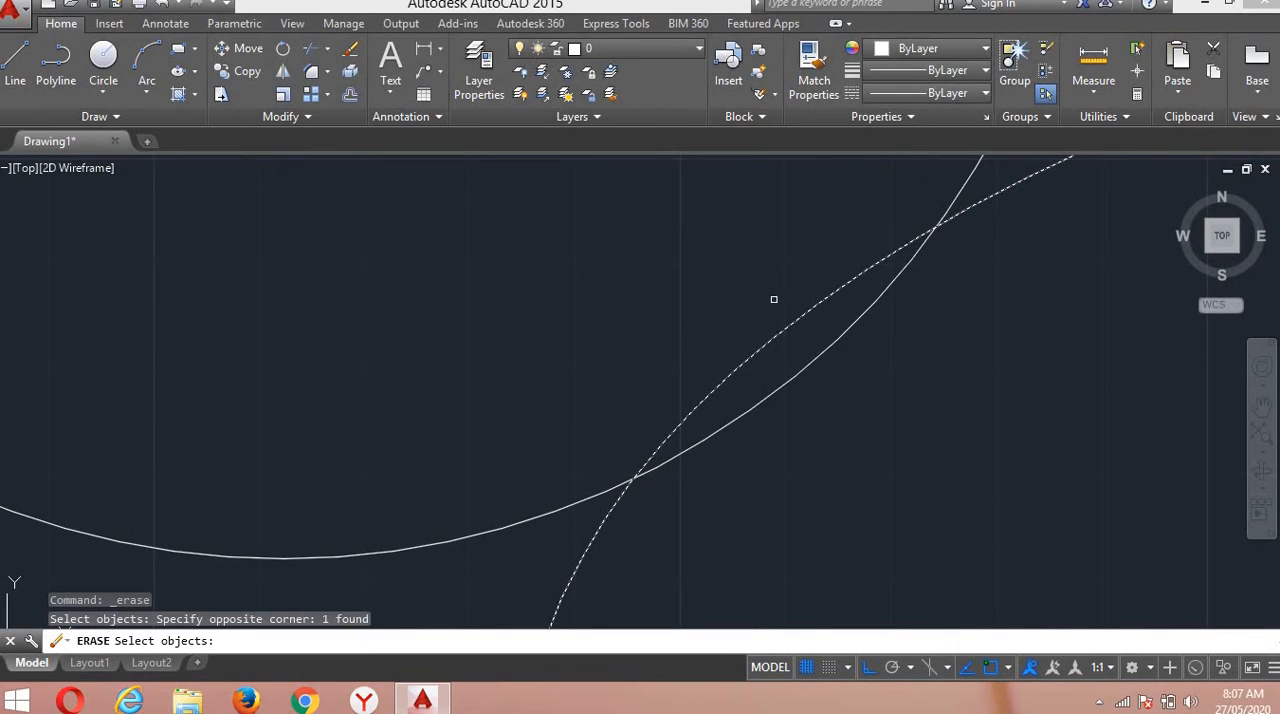
{"action": "key", "text": "Return"}
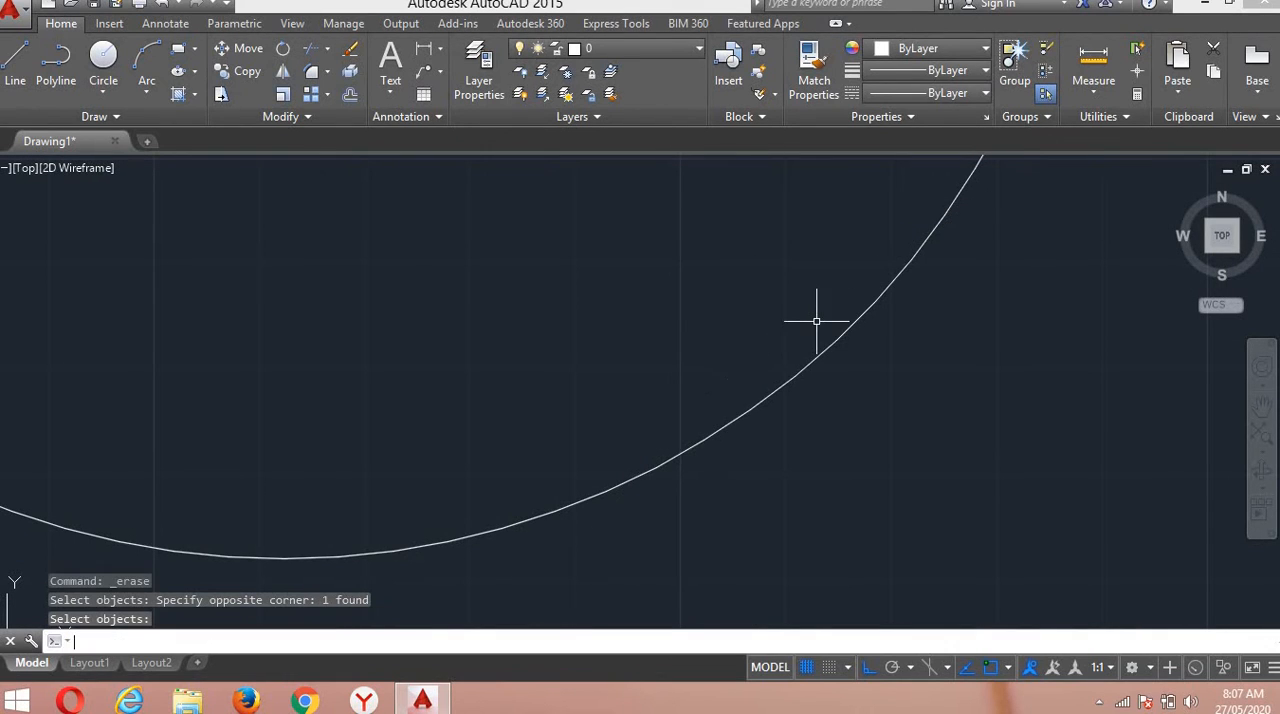
{"action": "scroll", "coordinate": [816, 321], "scroll_direction": "down", "scroll_amount": 6}
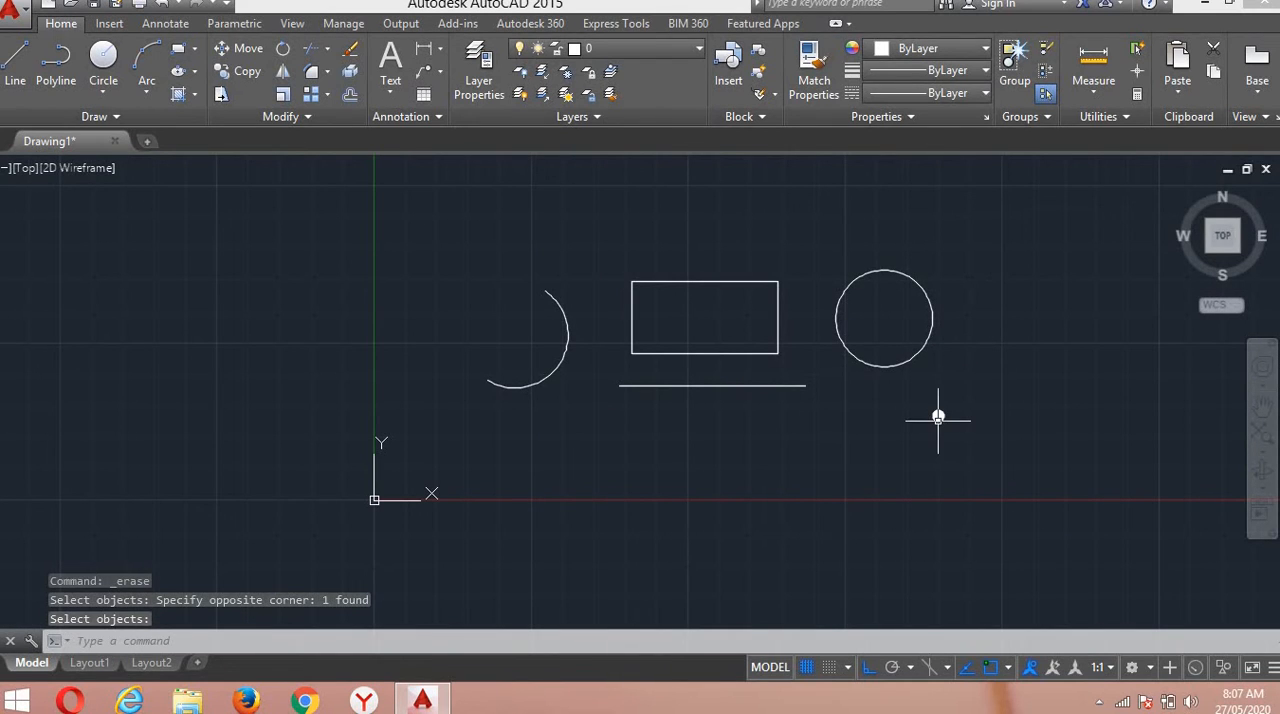
Erase one of the two overlapping donuts below the circle and inspect the spot.
{"action": "left_click", "coordinate": [351, 56]}
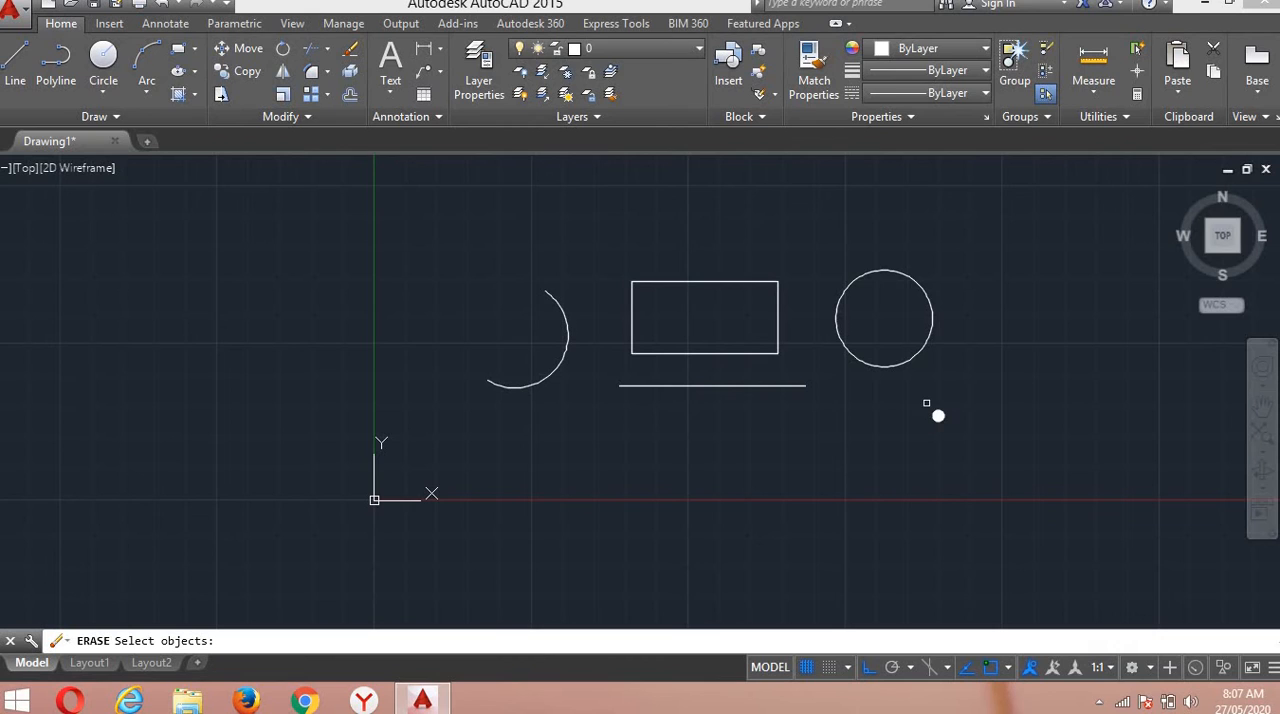
{"action": "left_click", "coordinate": [938, 415]}
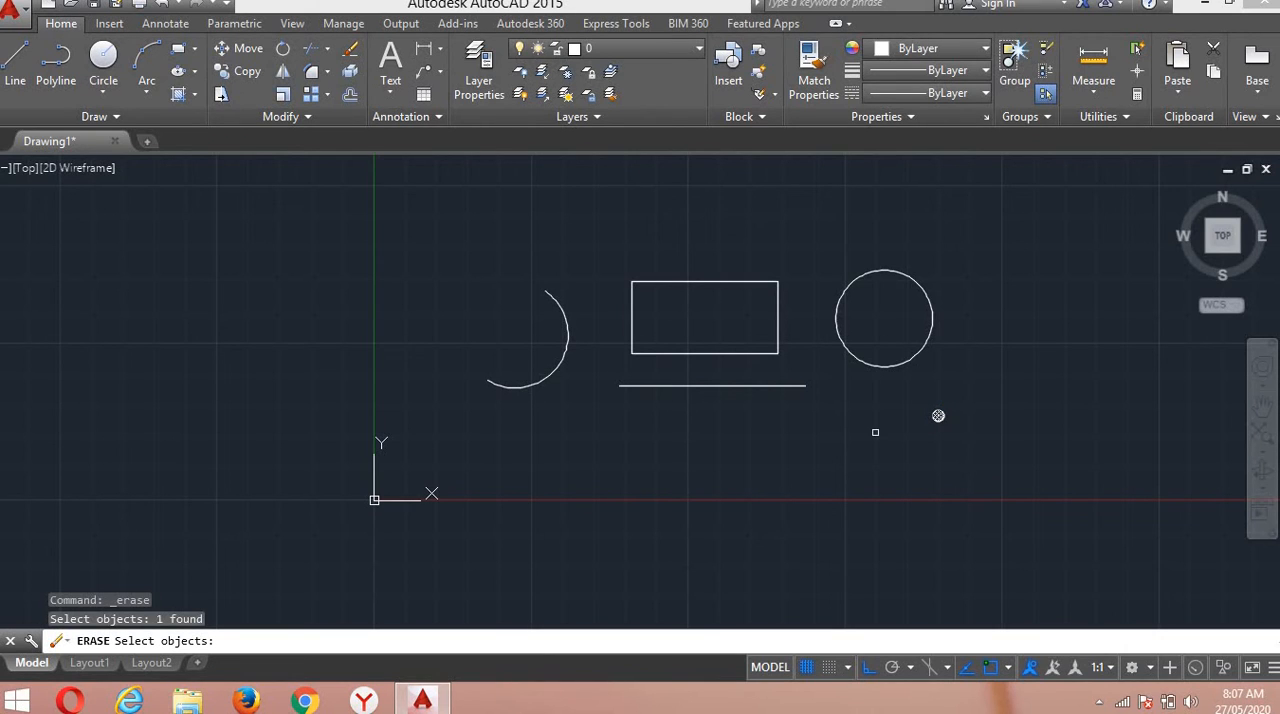
{"action": "key", "text": "Return"}
{"action": "scroll", "coordinate": [937, 420], "scroll_direction": "up", "scroll_amount": 6}
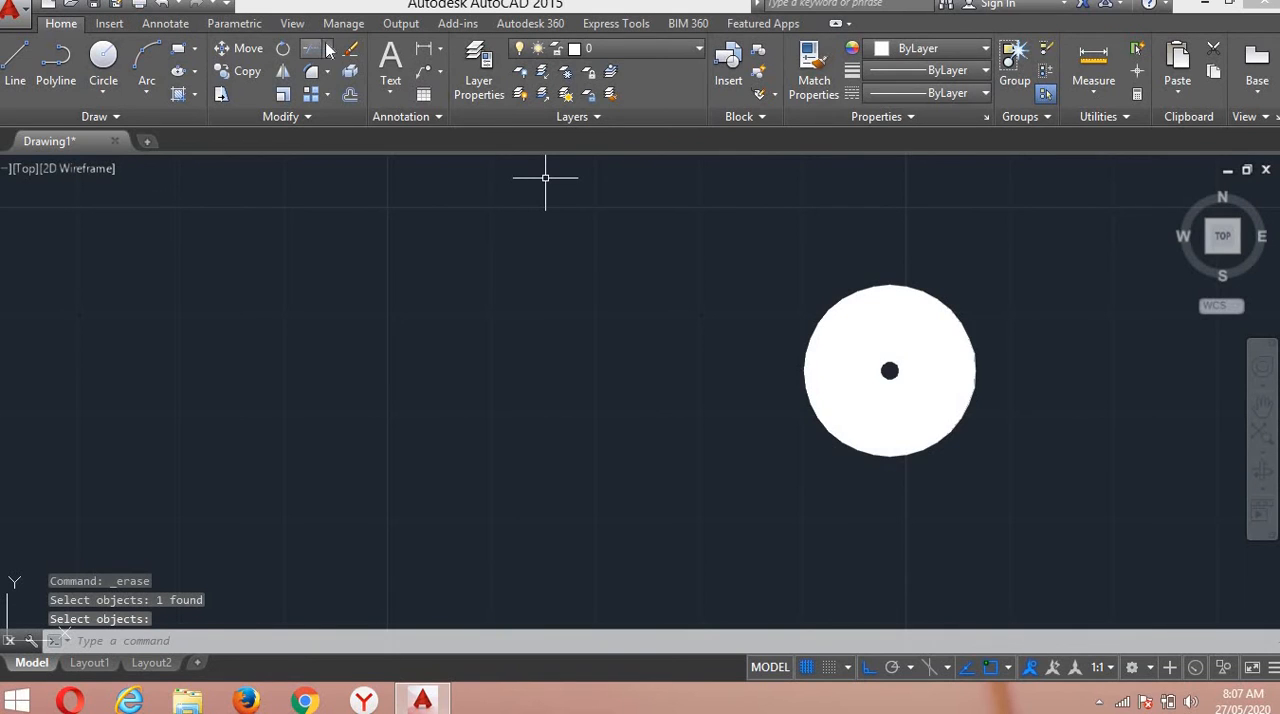
{"action": "scroll", "coordinate": [607, 444], "scroll_direction": "down", "scroll_amount": 6}
{"action": "scroll", "coordinate": [607, 444], "scroll_direction": "down", "scroll_amount": 2}
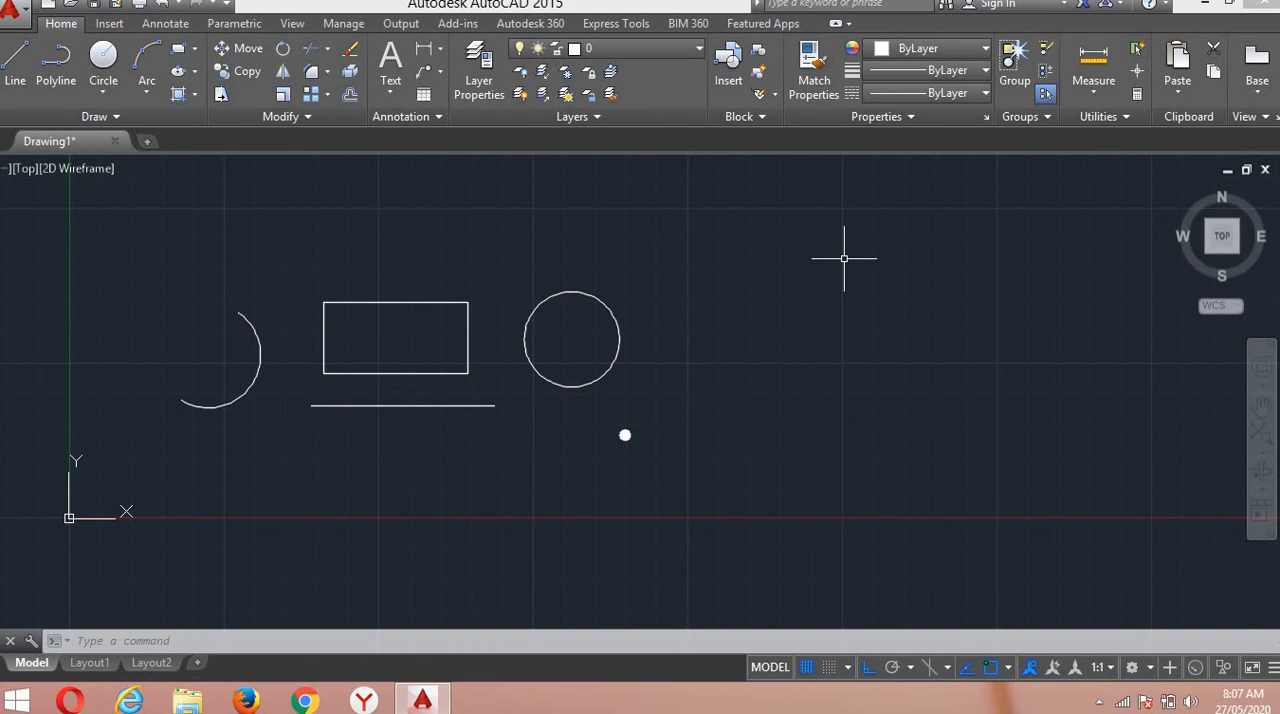
Move the circle horizontally to the right, away from the rectangle and past the donut.
{"action": "scroll", "coordinate": [843, 260], "scroll_direction": "down", "scroll_amount": 2}
{"action": "scroll", "coordinate": [694, 296], "scroll_direction": "up", "scroll_amount": 2}
{"action": "scroll", "coordinate": [700, 300], "scroll_direction": "up", "scroll_amount": 2}
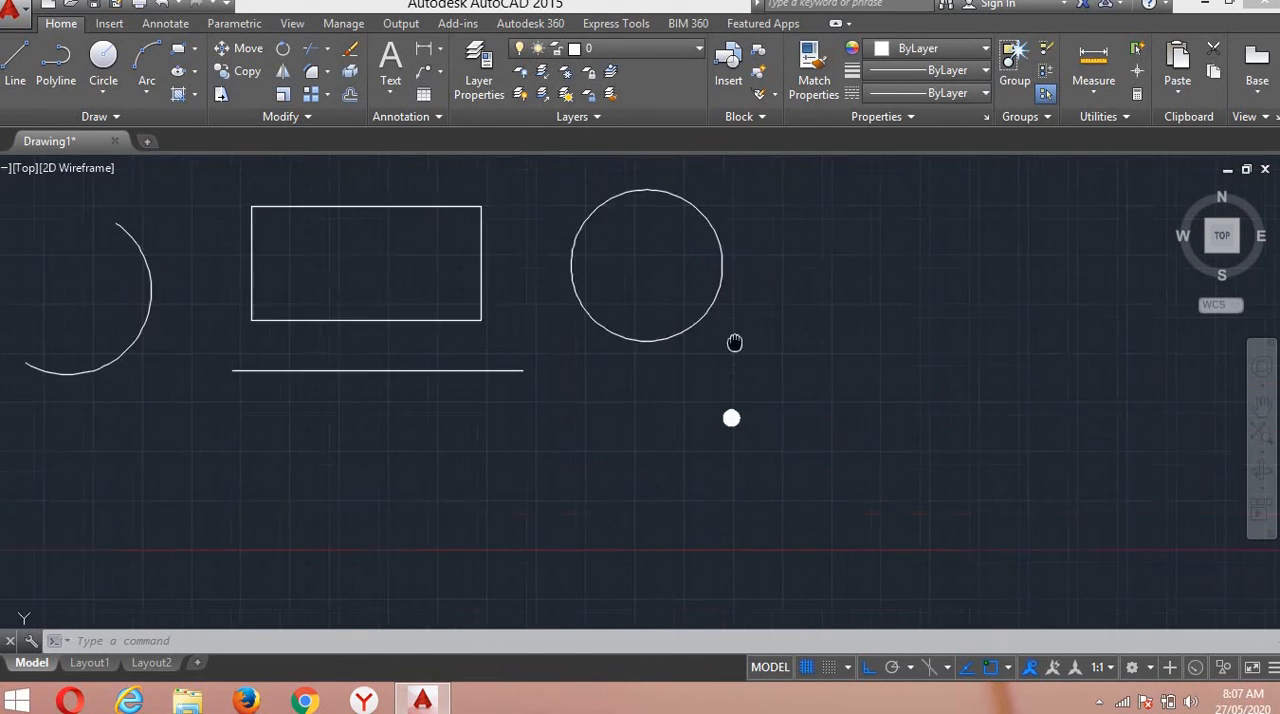
{"action": "middle_click_drag", "start_coordinate": [734, 343], "coordinate": [749, 389]}
{"action": "left_click", "coordinate": [765, 408]}
{"action": "left_click", "coordinate": [578, 229]}
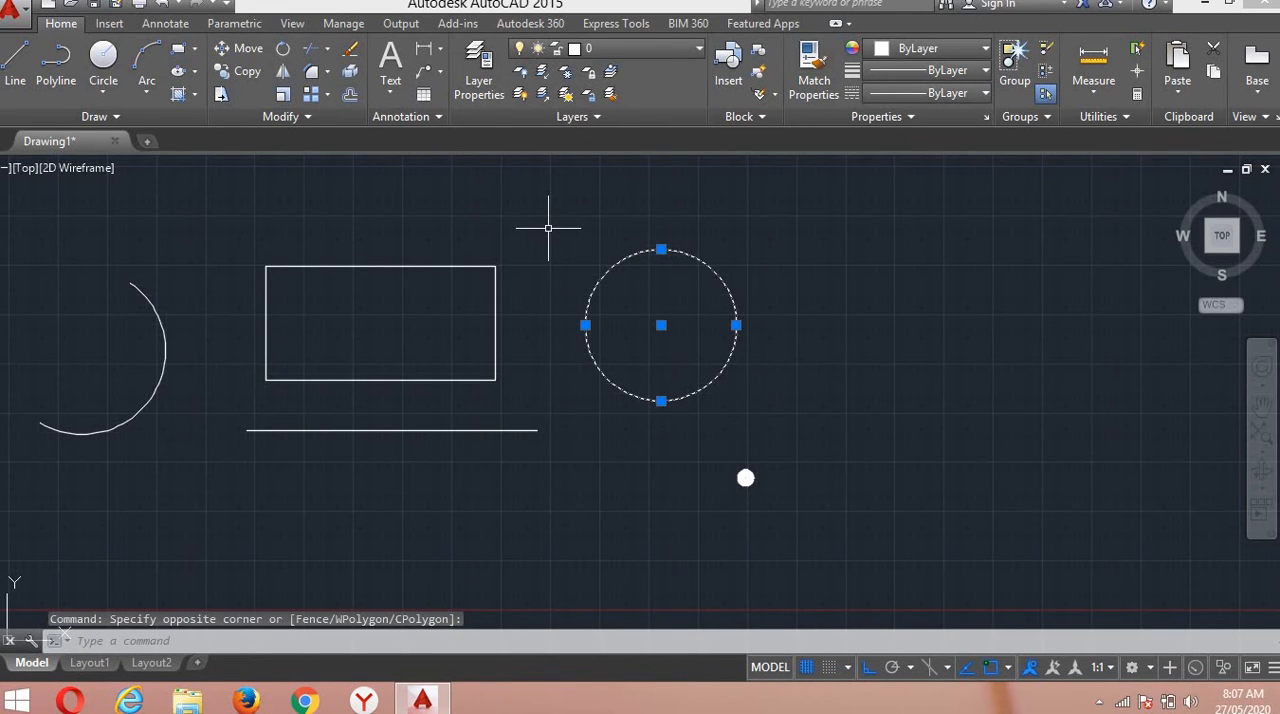
{"action": "type", "text": "M"}
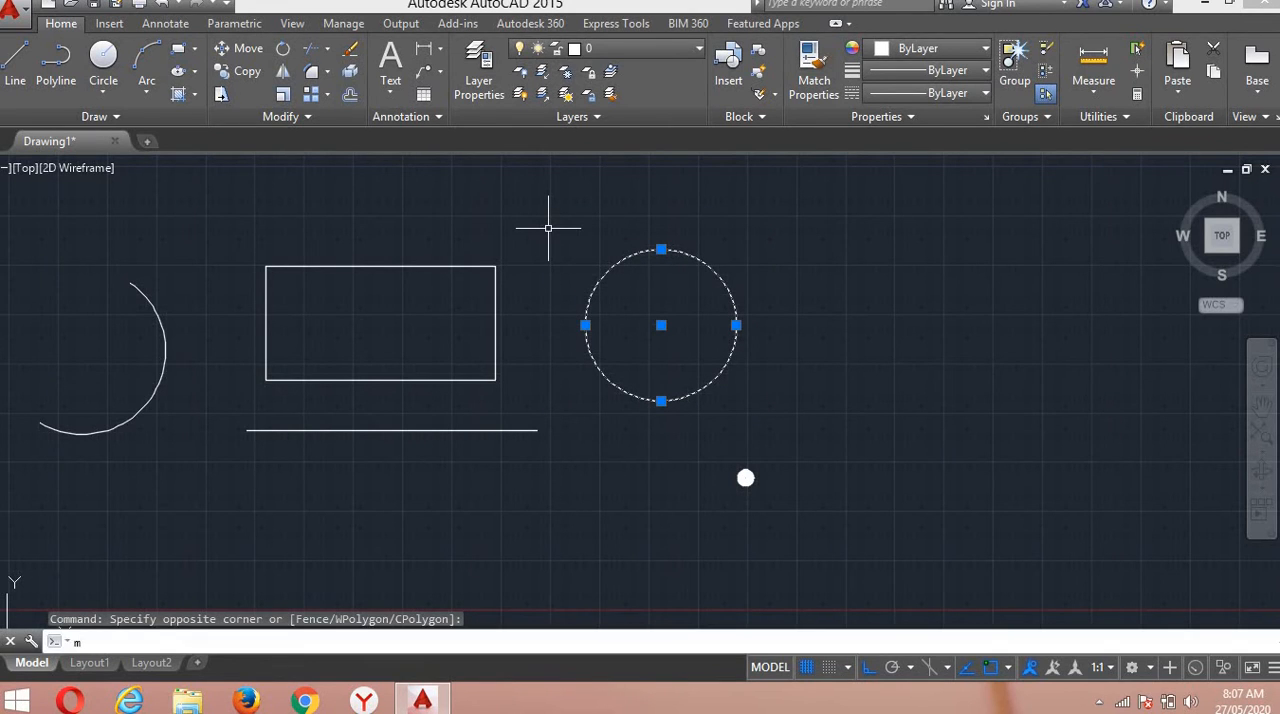
{"action": "key", "text": "Return"}
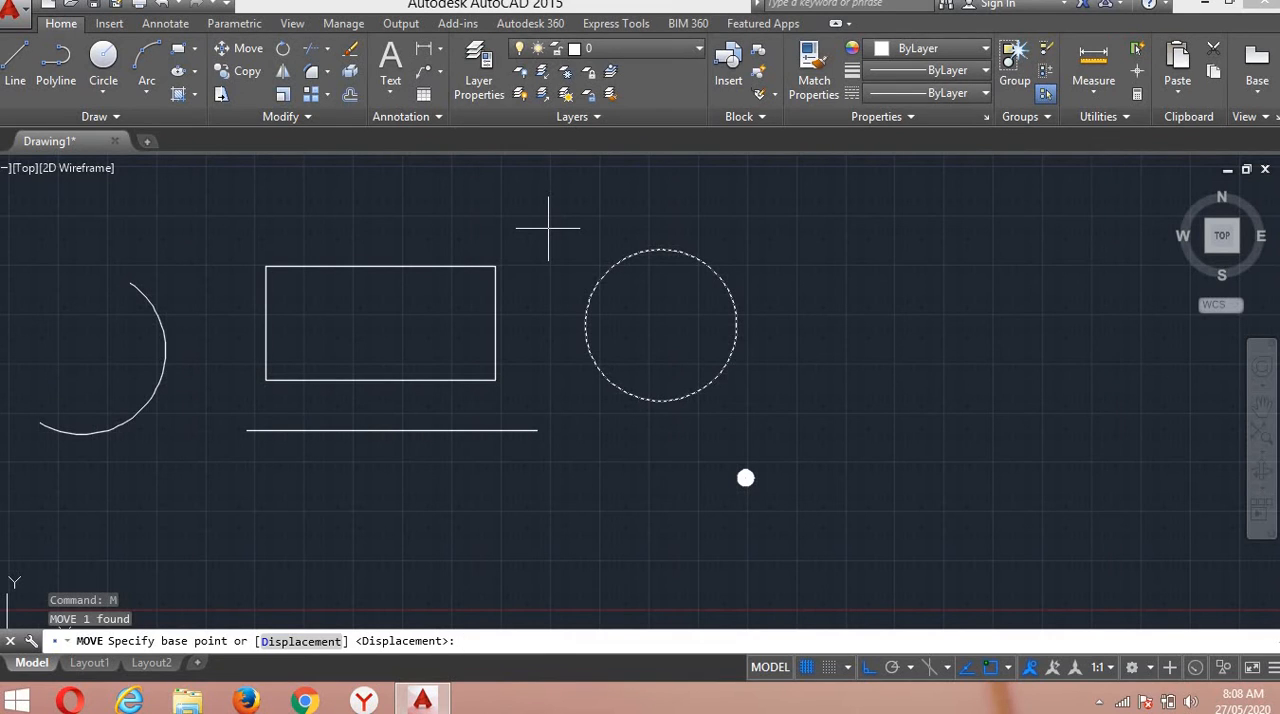
{"action": "left_click", "coordinate": [650, 474]}
{"action": "left_click", "coordinate": [873, 436]}
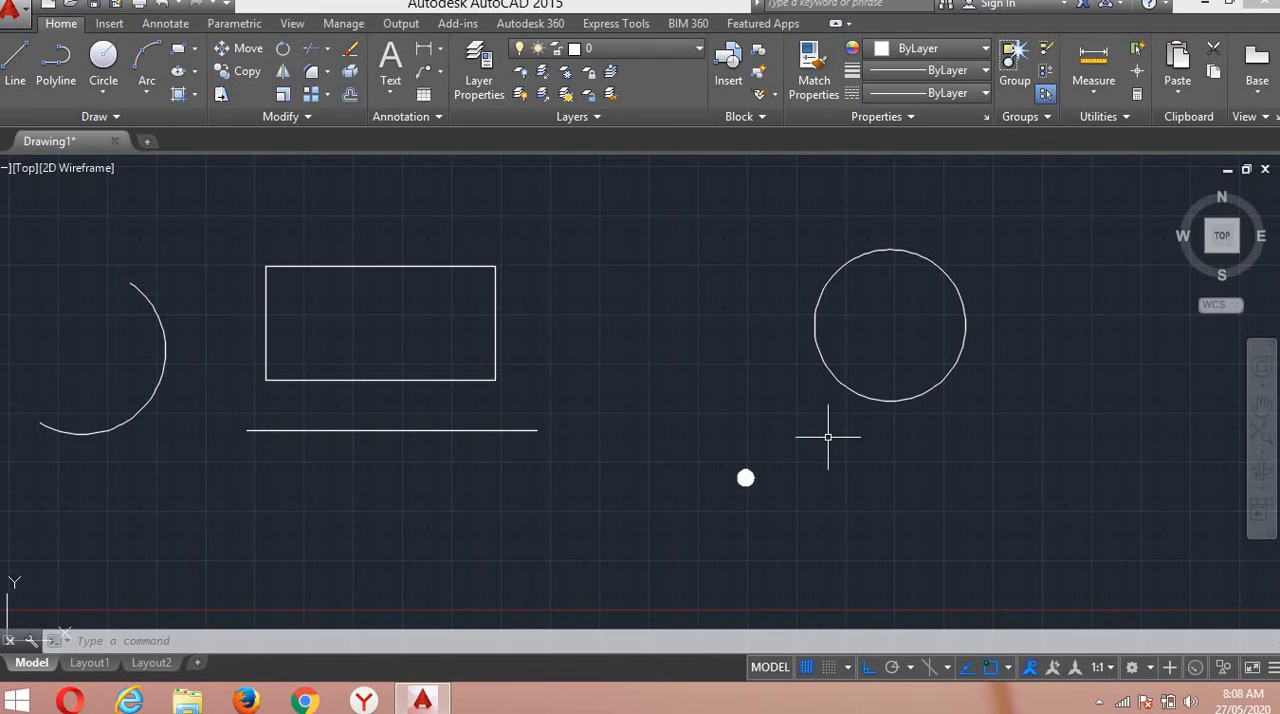
Copy the circle once, about 10.2 units horizontally to the left, into the space between the rectangle and the original.
{"action": "left_click", "coordinate": [971, 451]}
{"action": "left_click", "coordinate": [785, 221]}
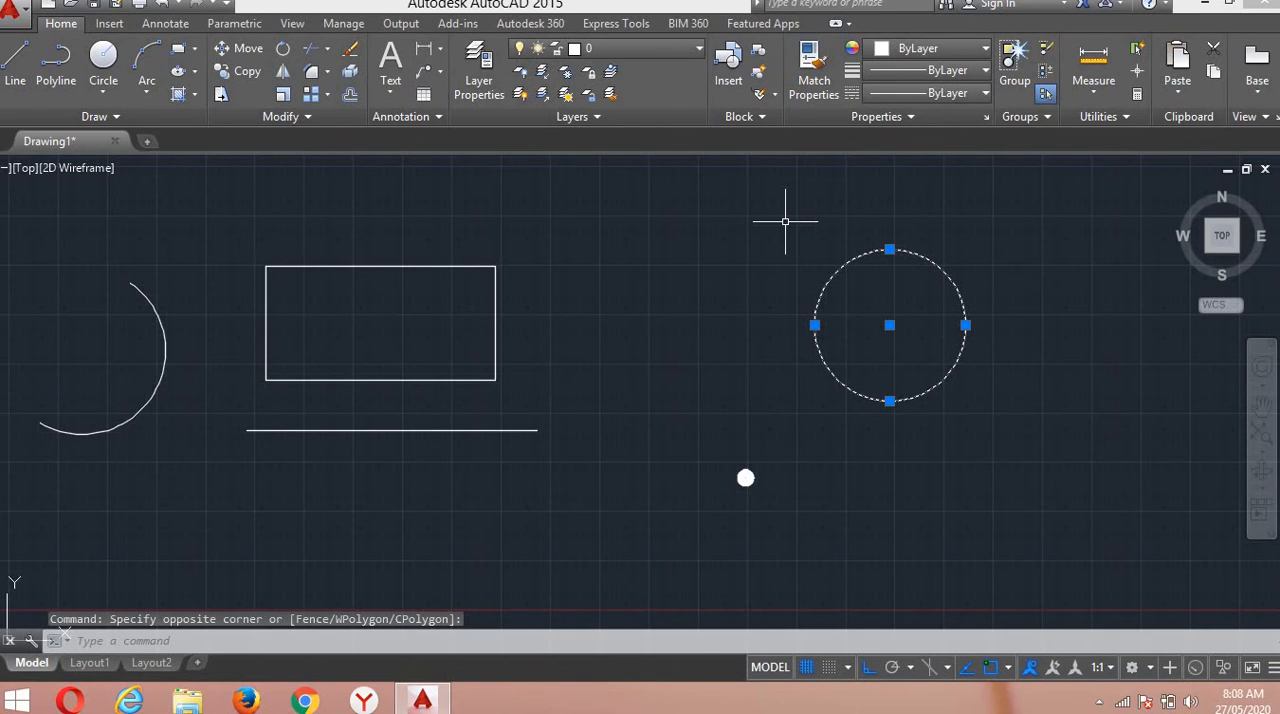
{"action": "type", "text": "Co"}
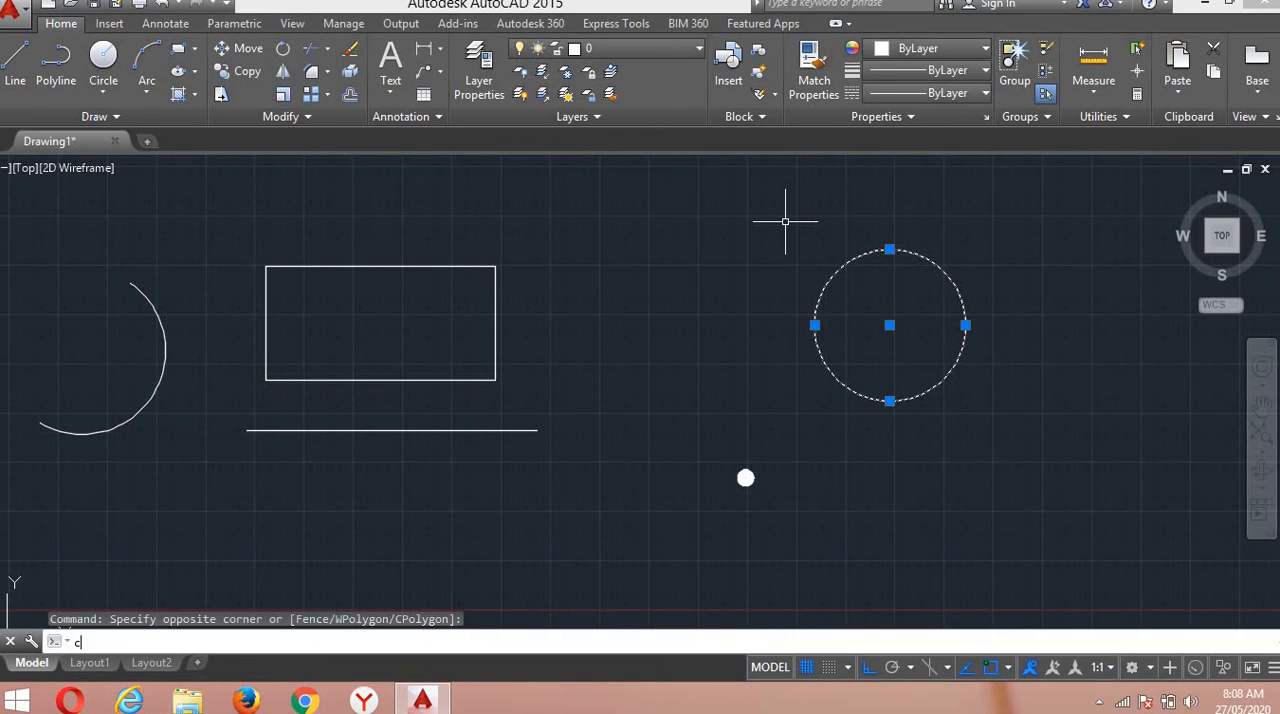
{"action": "key", "text": "Return"}
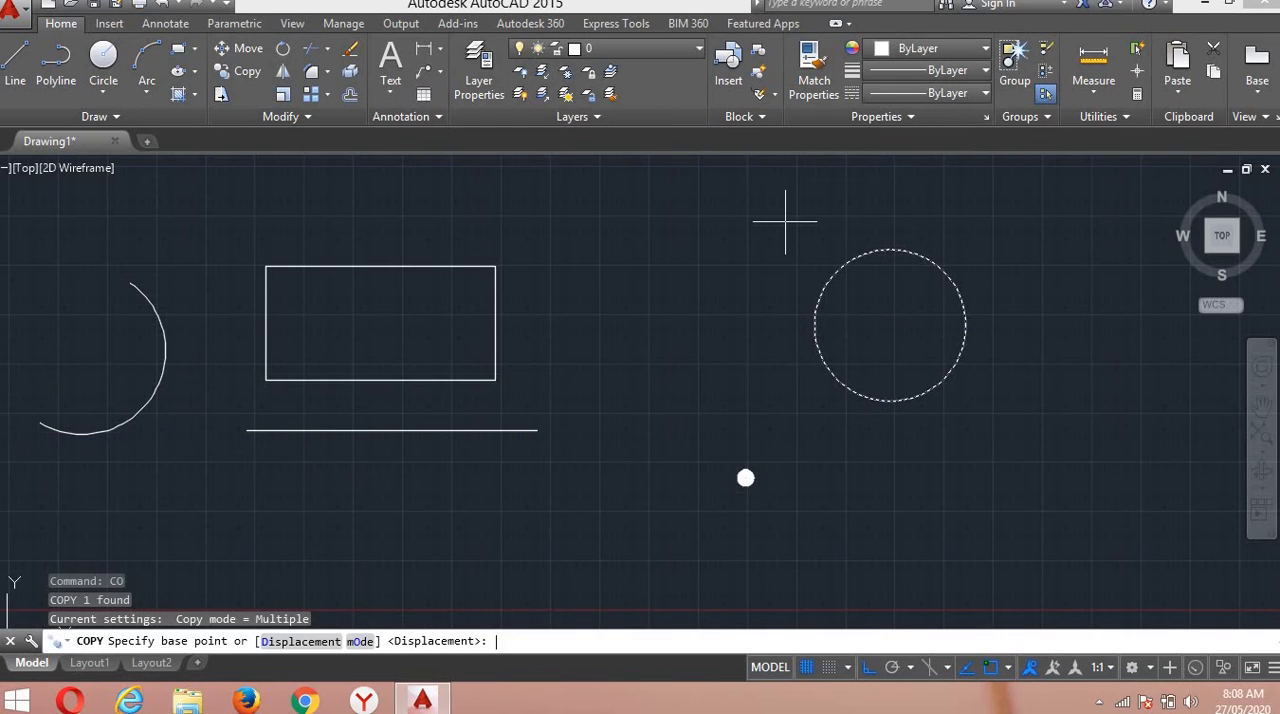
{"action": "left_click", "coordinate": [802, 430]}
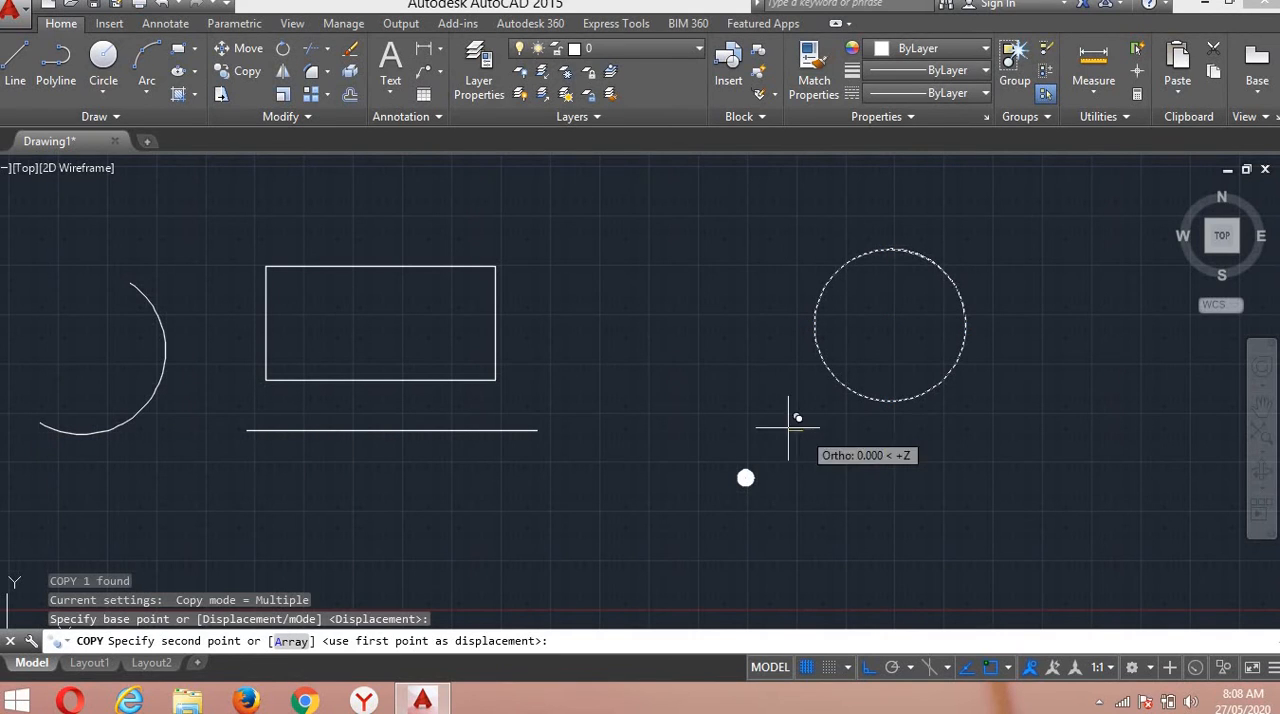
{"action": "left_click", "coordinate": [601, 430]}
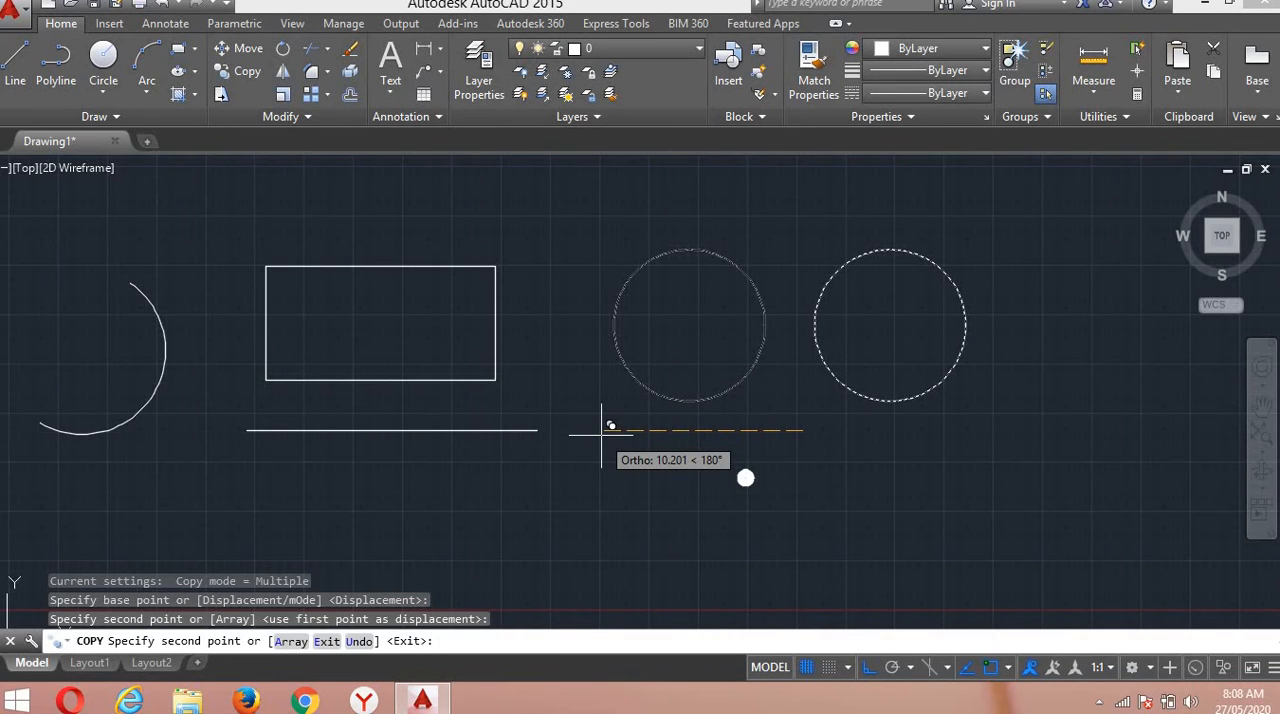
{"action": "key", "text": "Return"}
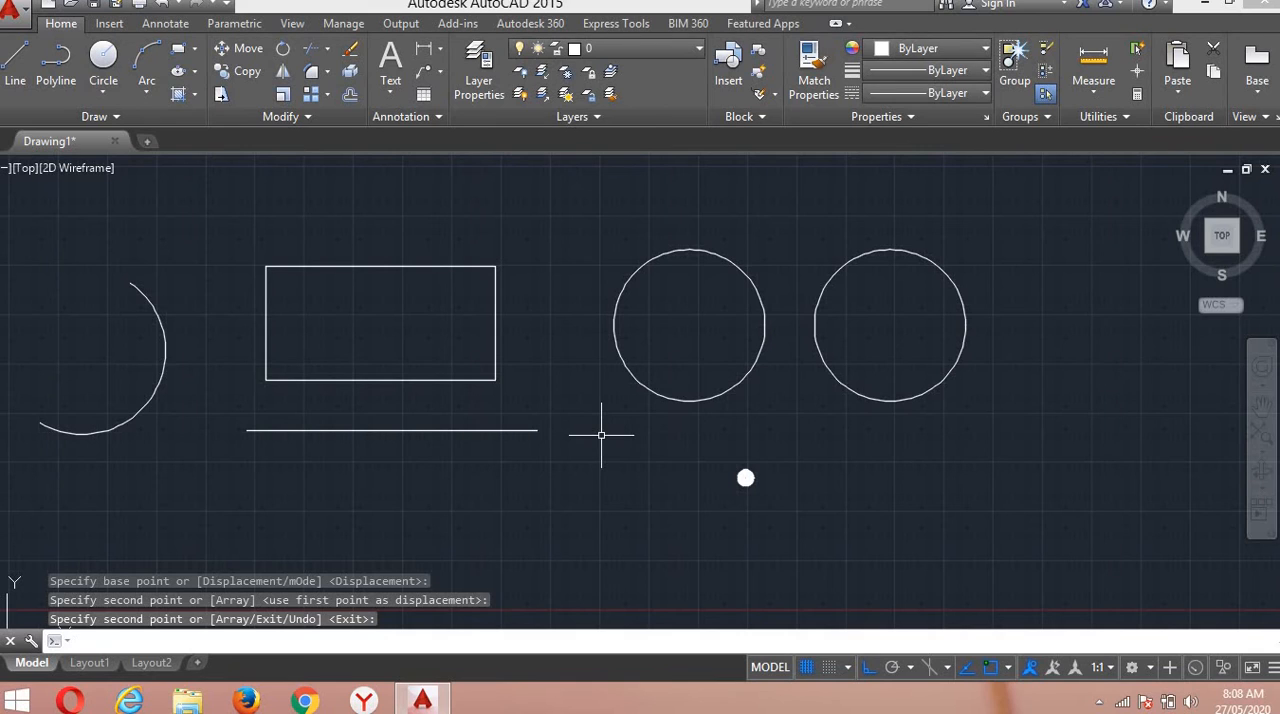
{"action": "key", "text": "Return"}
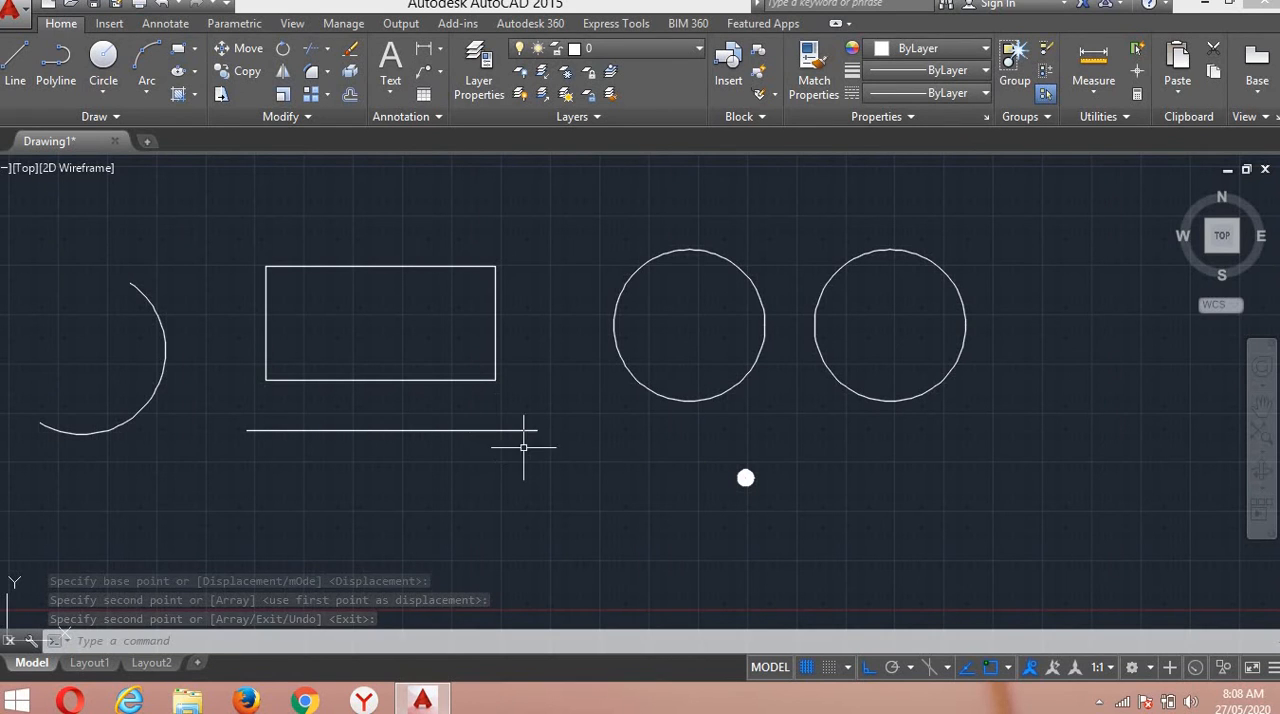
Rotate the arc by 90 degrees about a base point picked between the arc and the rectangle.
{"action": "scroll", "coordinate": [210, 360], "scroll_direction": "down", "scroll_amount": 2}
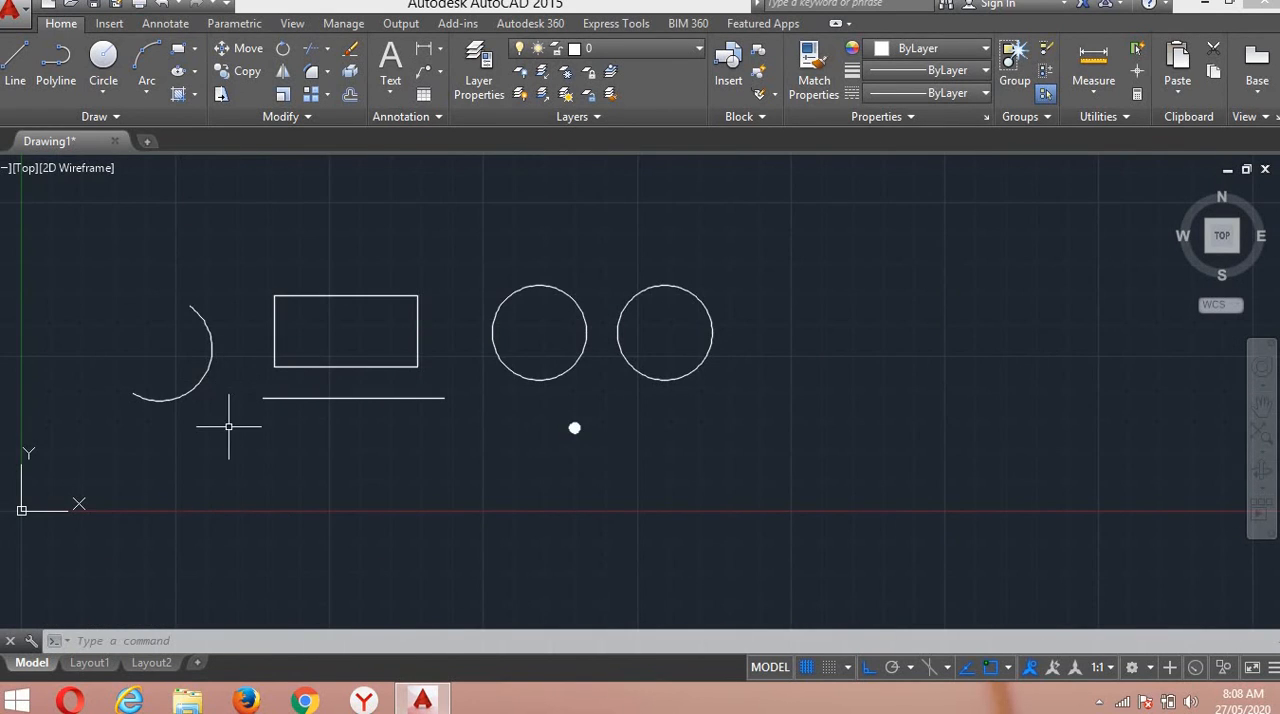
{"action": "scroll", "coordinate": [210, 408], "scroll_direction": "up", "scroll_amount": 2}
{"action": "mouse_move", "coordinate": [243, 414]}
{"action": "middle_mouse_down"}
{"action": "mouse_move", "coordinate": [349, 463]}
{"action": "mouse_move", "coordinate": [430, 463]}
{"action": "middle_mouse_up"}
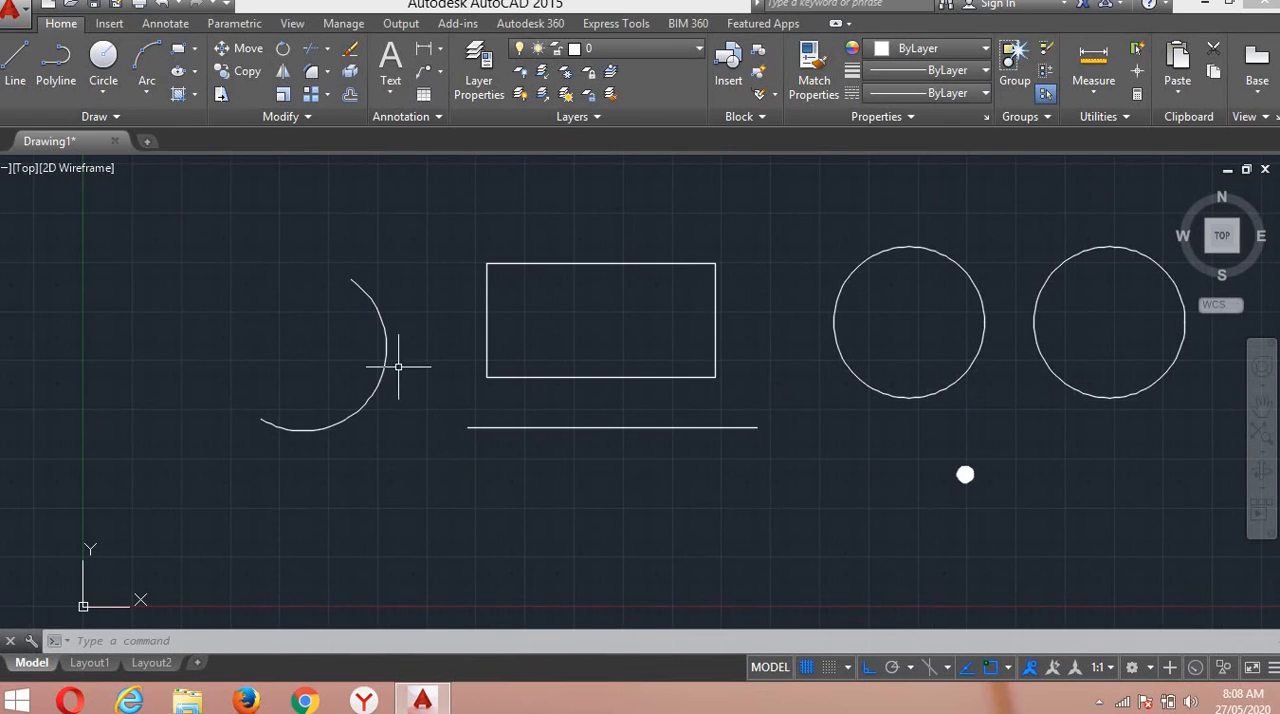
{"action": "left_click", "coordinate": [434, 462]}
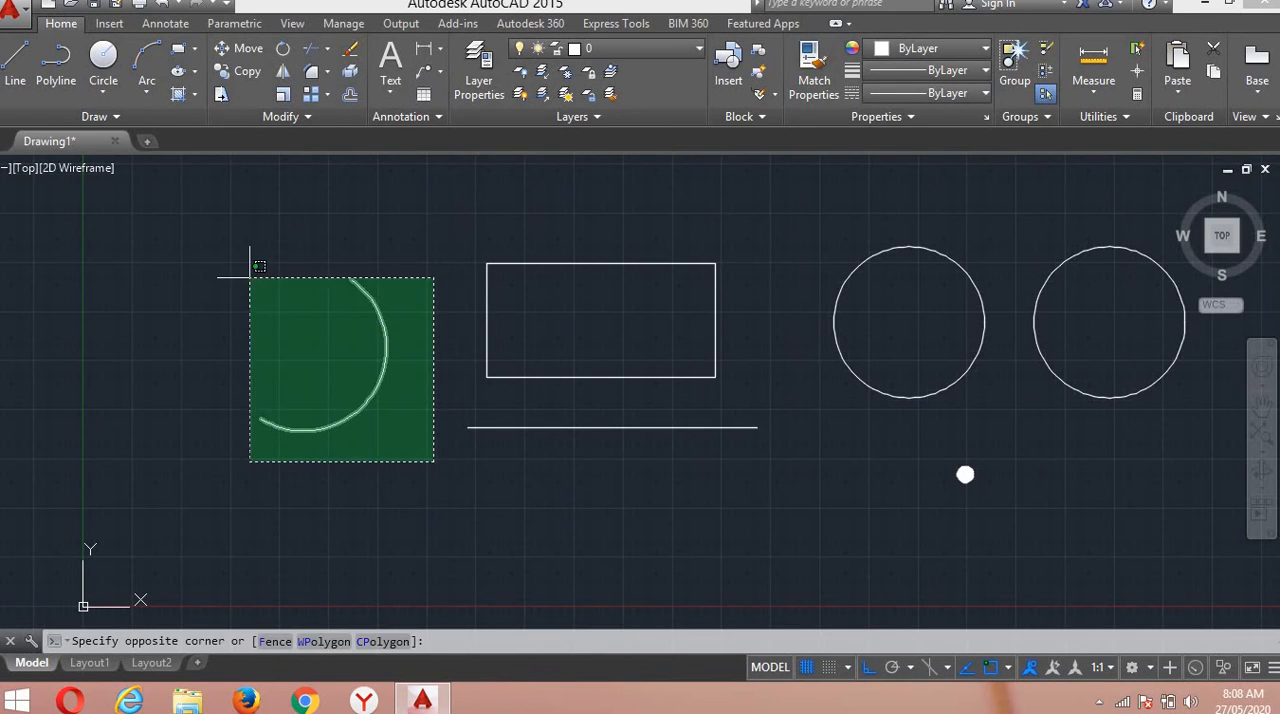
{"action": "left_click", "coordinate": [228, 266]}
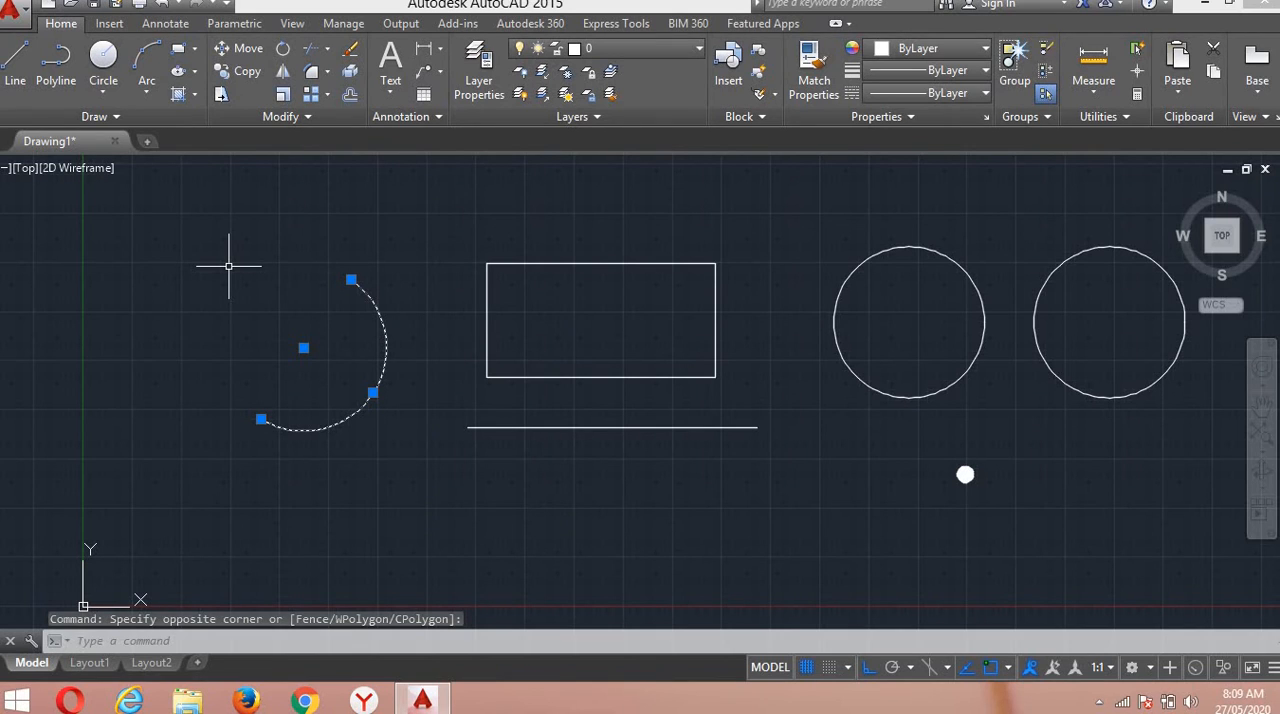
{"action": "type", "text": "RO"}
{"action": "key", "text": "Return"}
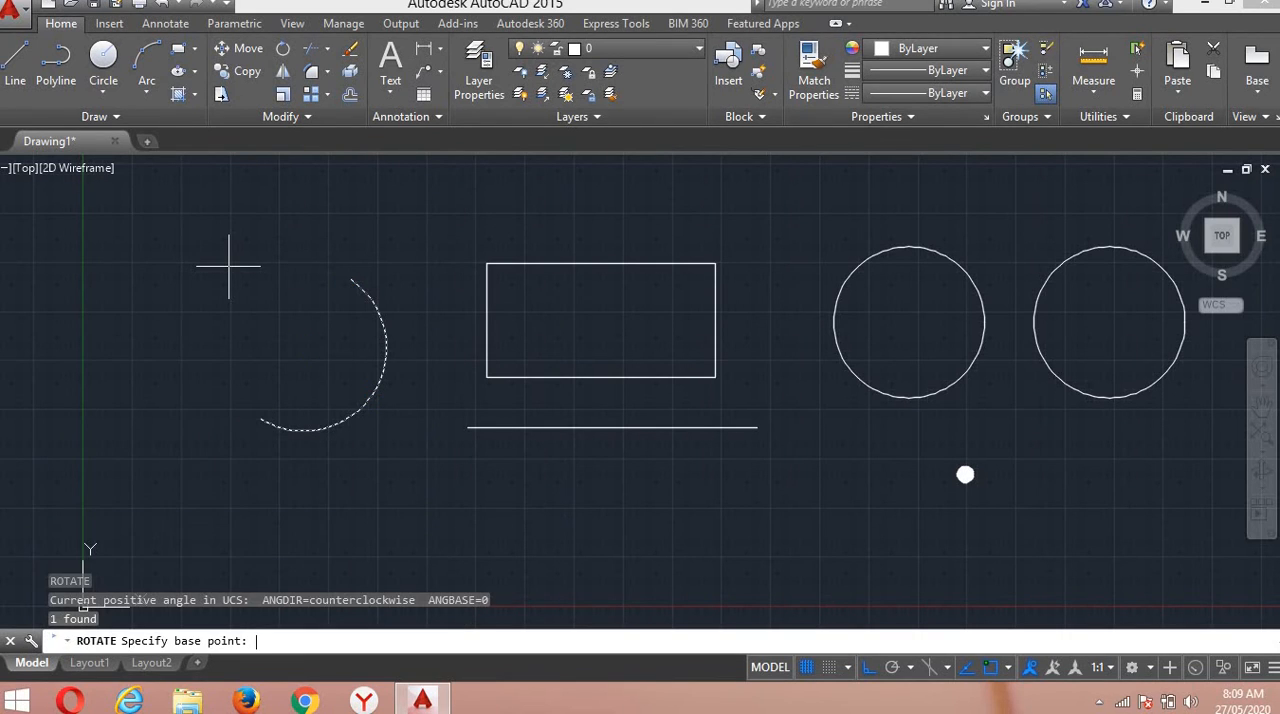
{"action": "left_click", "coordinate": [421, 351]}
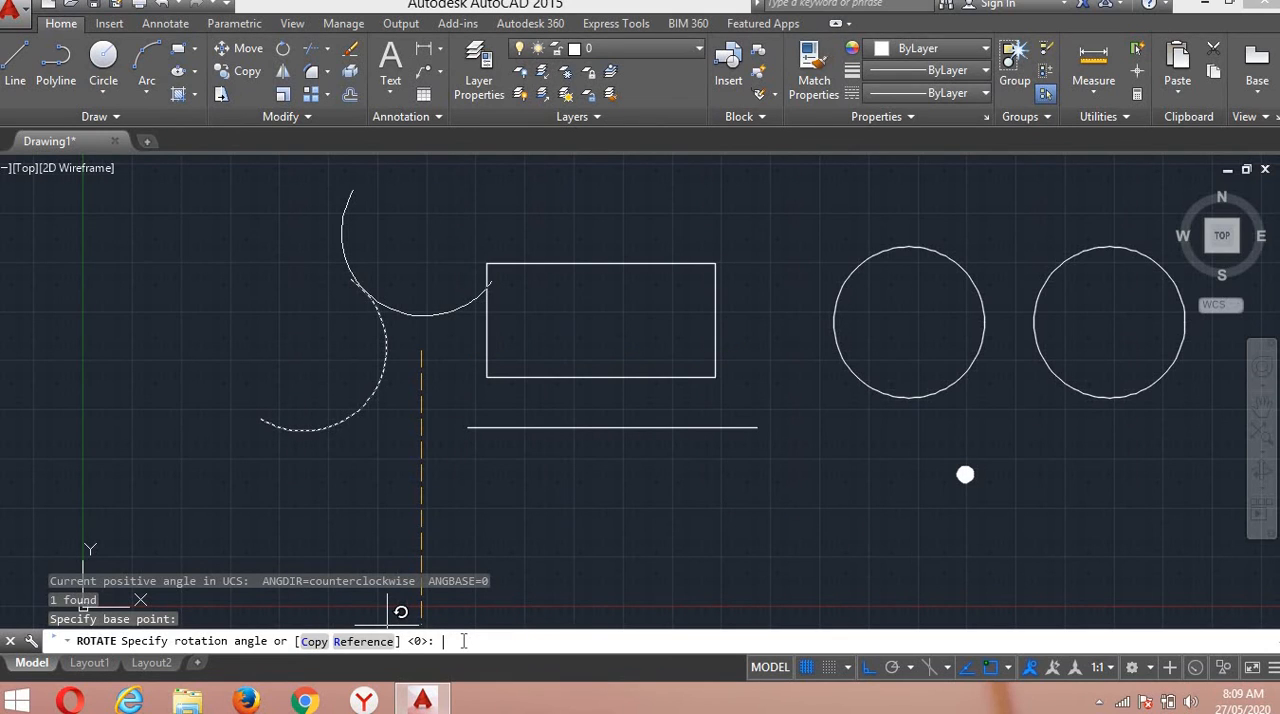
{"action": "type", "text": "90"}
{"action": "key", "text": "Return"}
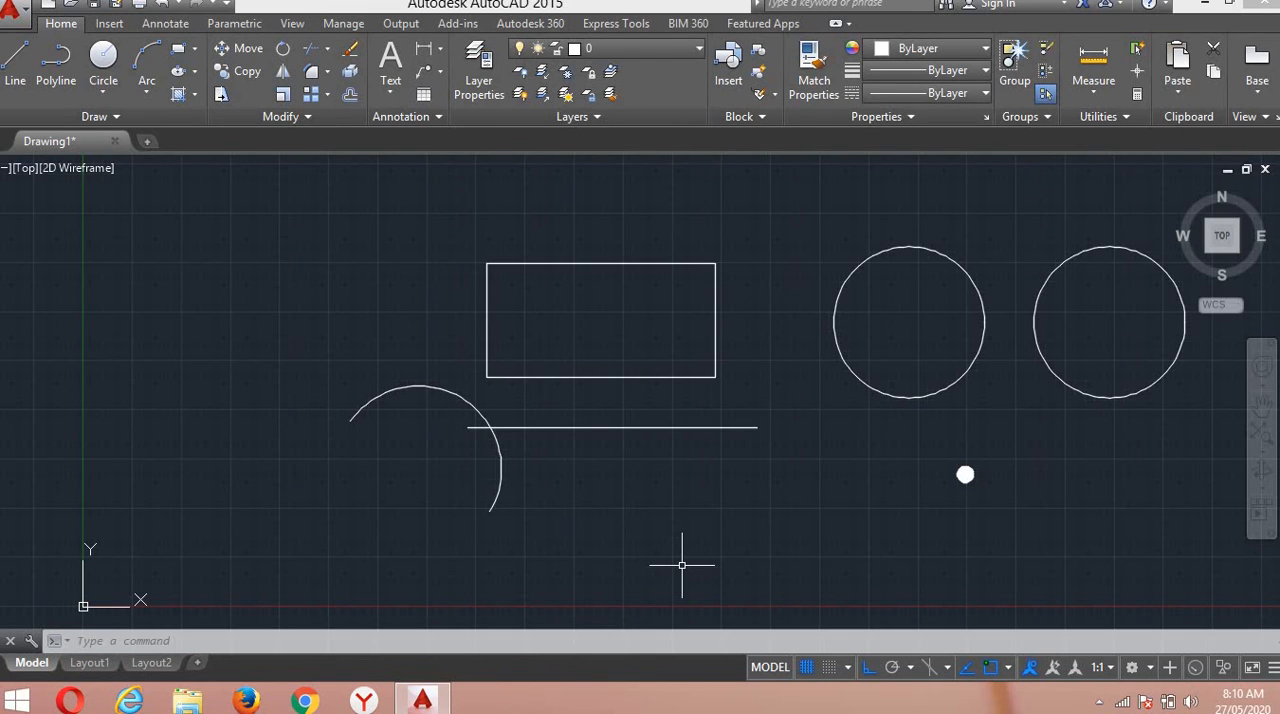
Trim off the part of the arc below the horizontal line, using the line as the cutting edge.
{"action": "scroll", "coordinate": [415, 440], "scroll_direction": "up", "scroll_amount": 2}
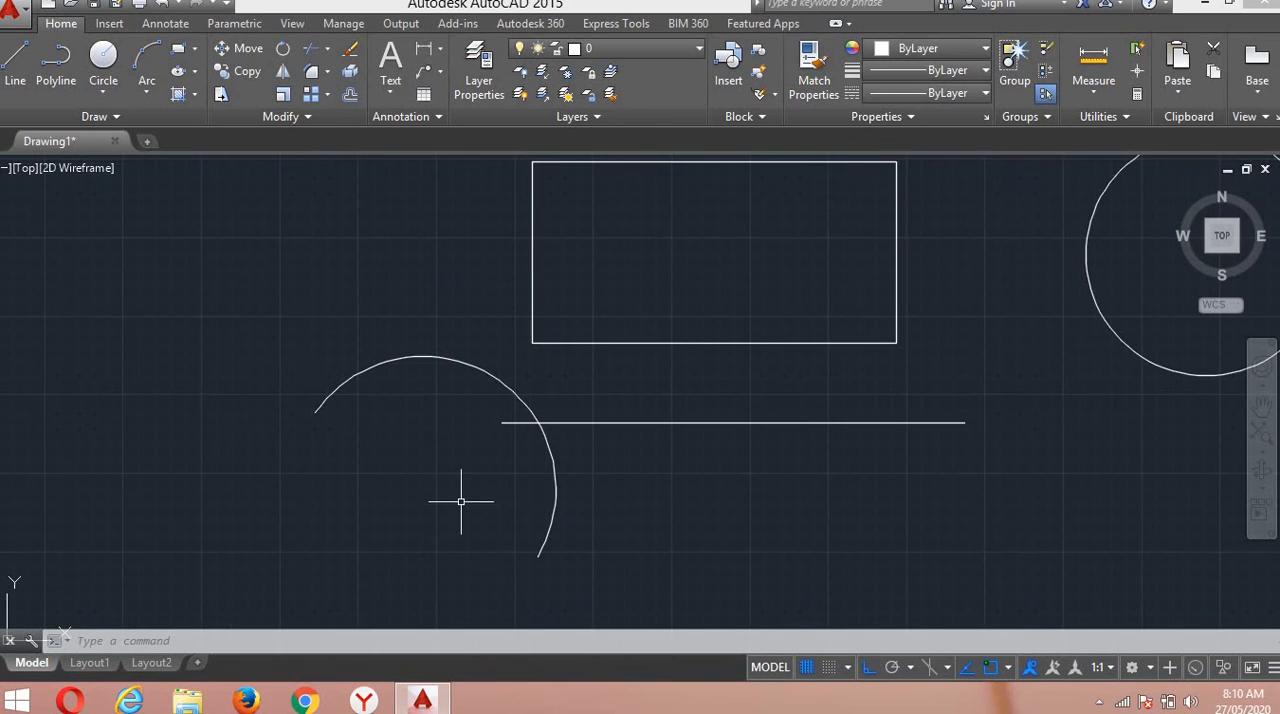
{"action": "type", "text": "TRE"}
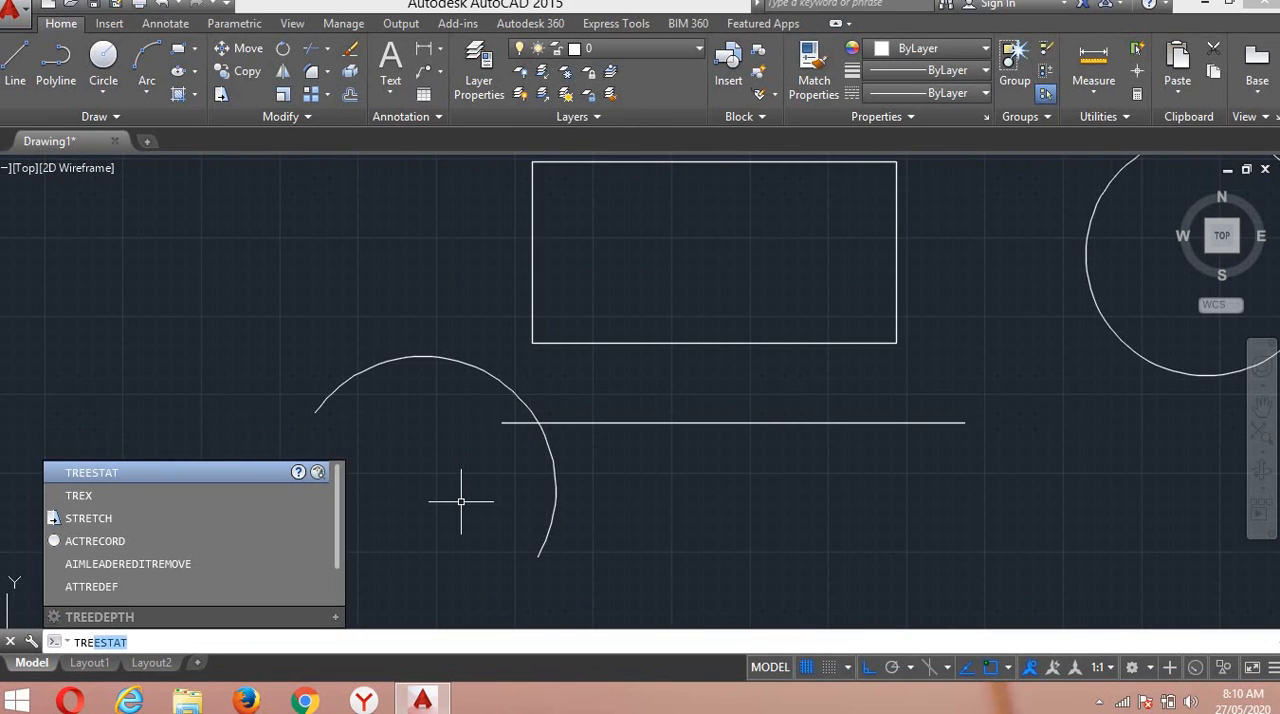
{"action": "key", "text": "BackSpace"}
{"action": "key", "text": "BackSpace"}
{"action": "key", "text": "Return"}
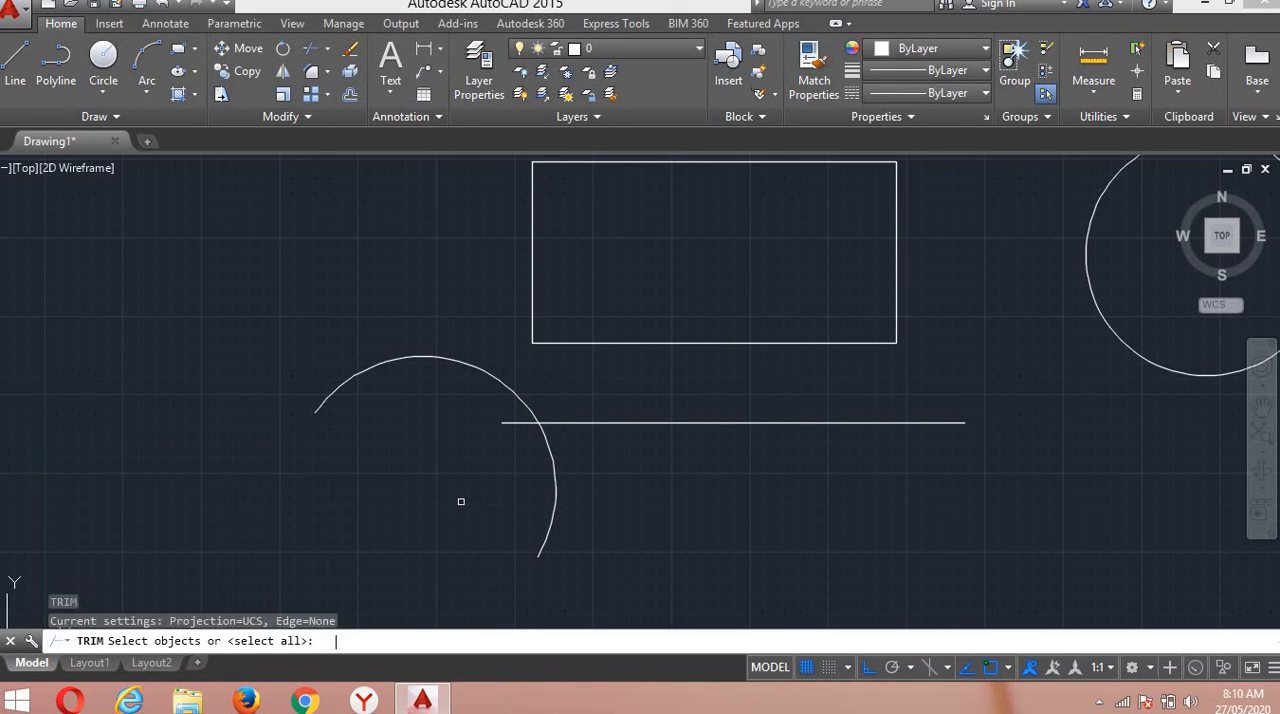
{"action": "scroll", "coordinate": [563, 397], "scroll_direction": "up", "scroll_amount": 2}
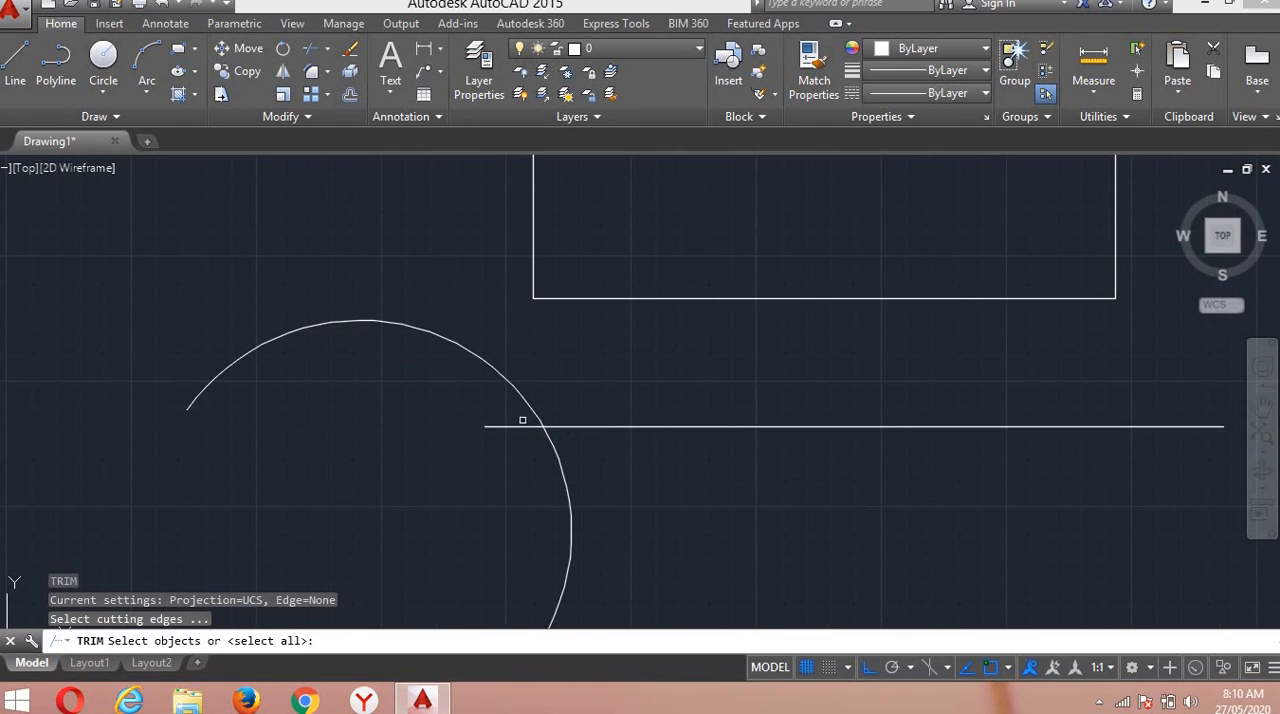
{"action": "left_click", "coordinate": [514, 437]}
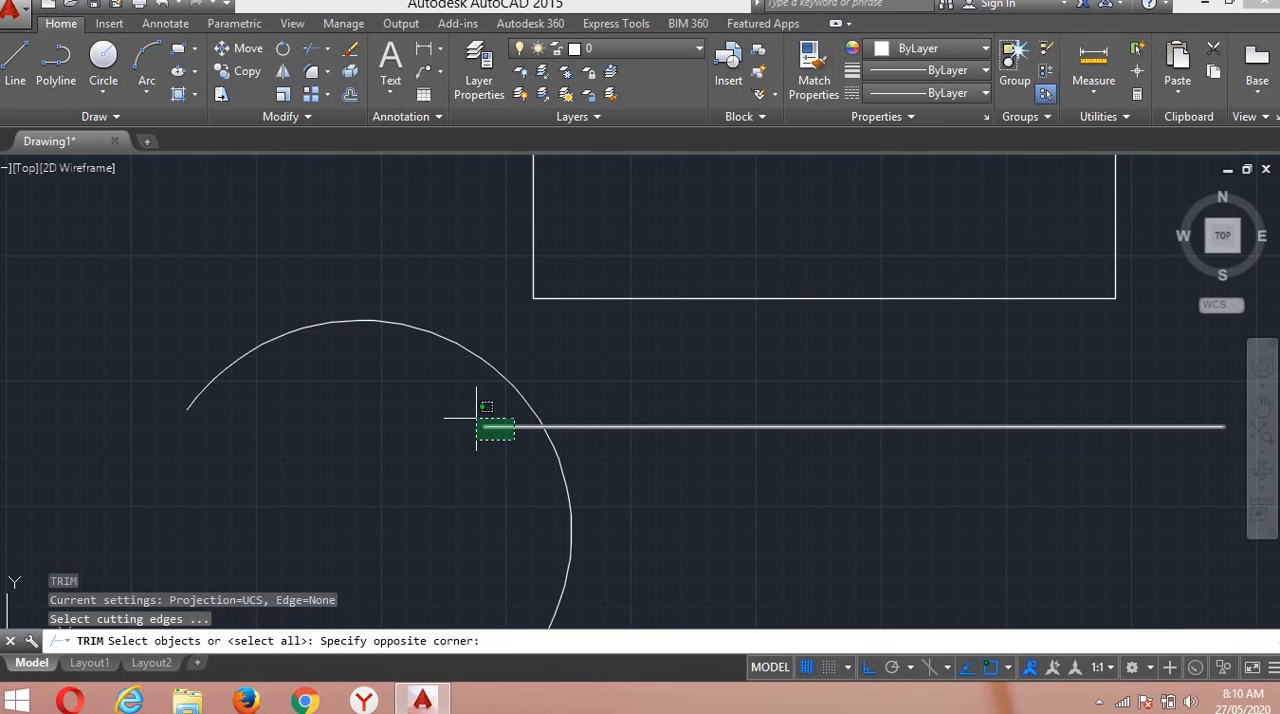
{"action": "left_click", "coordinate": [478, 418]}
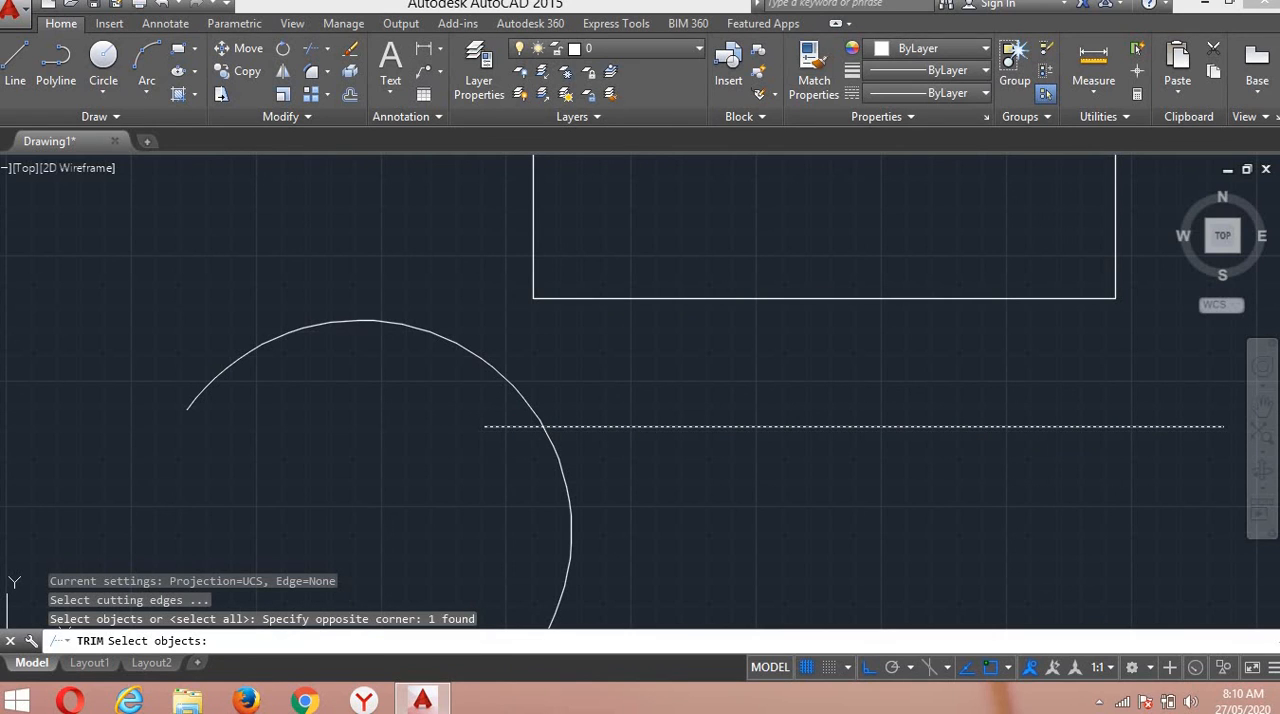
{"action": "key", "text": "Return"}
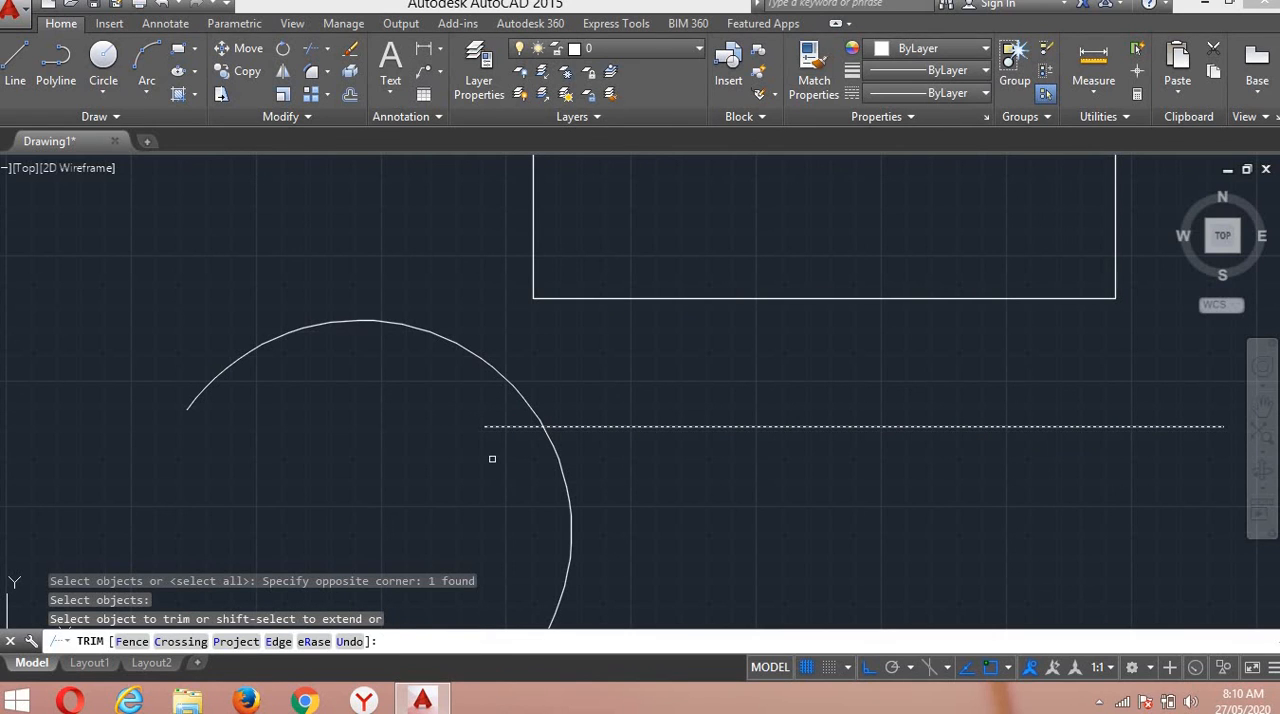
{"action": "left_click", "coordinate": [605, 487]}
{"action": "left_click", "coordinate": [565, 435]}
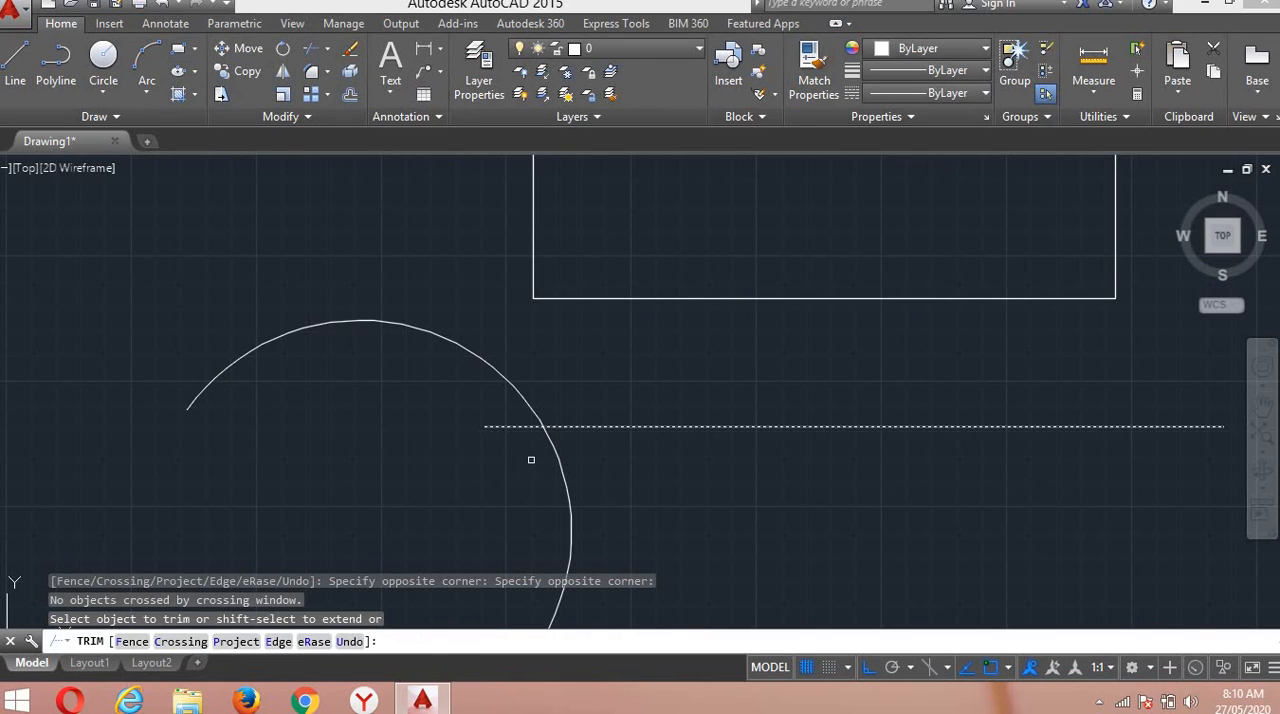
{"action": "left_click", "coordinate": [553, 449]}
{"action": "scroll", "coordinate": [663, 535], "scroll_direction": "down", "scroll_amount": 4}
{"action": "scroll", "coordinate": [644, 545], "scroll_direction": "up", "scroll_amount": 4}
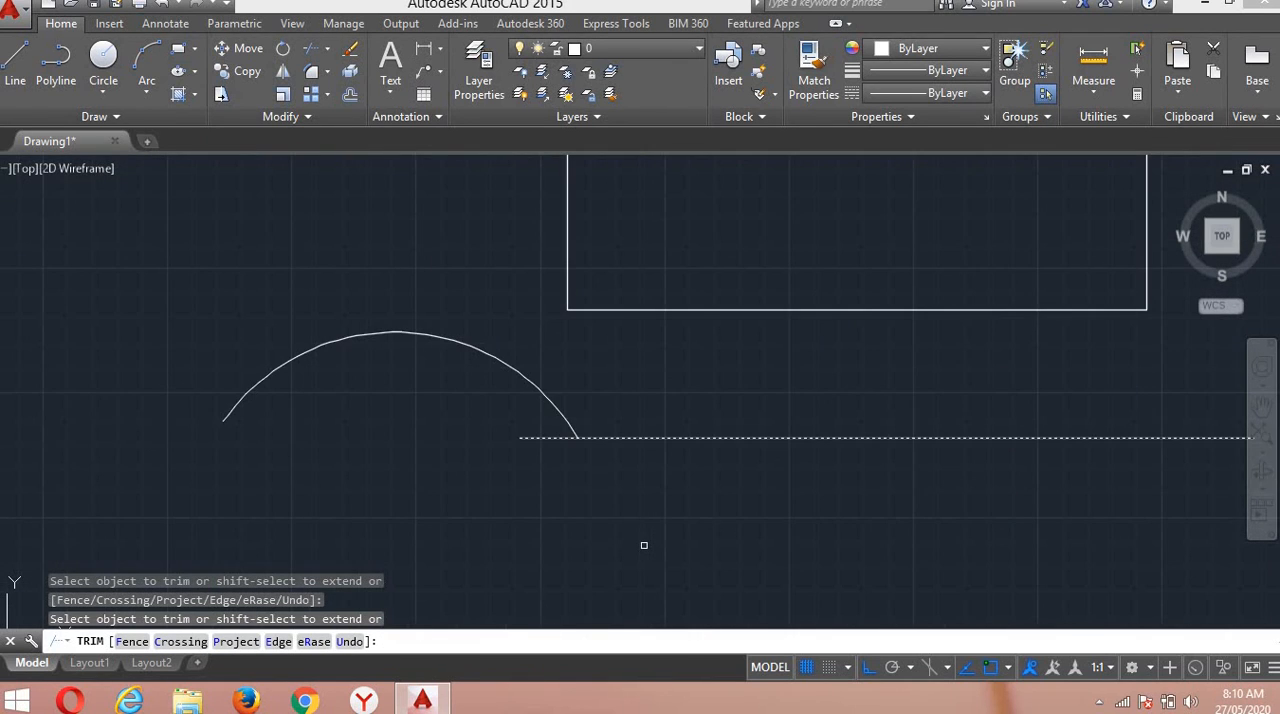
{"action": "key", "text": "Return"}
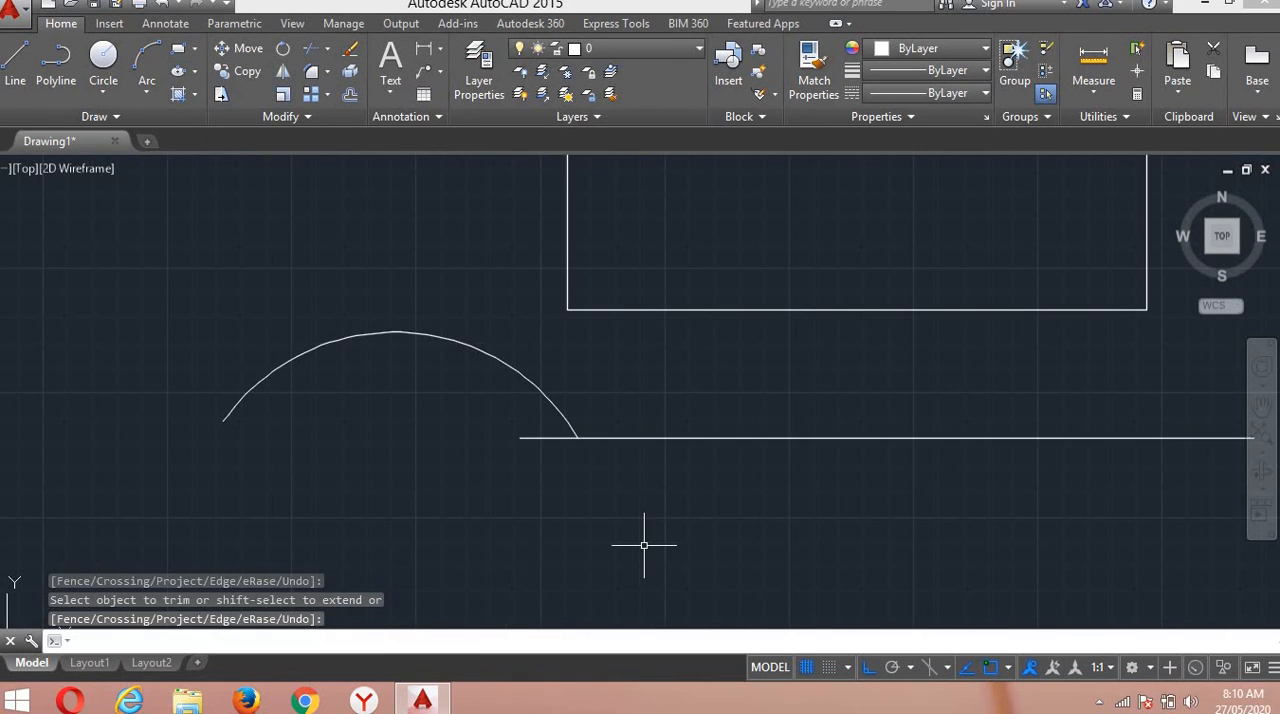
Try to extend the horizontal line beyond its right end with Extend, using the line itself as the boundary edge.
{"action": "scroll", "coordinate": [644, 545], "scroll_direction": "down", "scroll_amount": 2}
{"action": "middle_click_drag", "start_coordinate": [657, 525], "coordinate": [495, 475]}
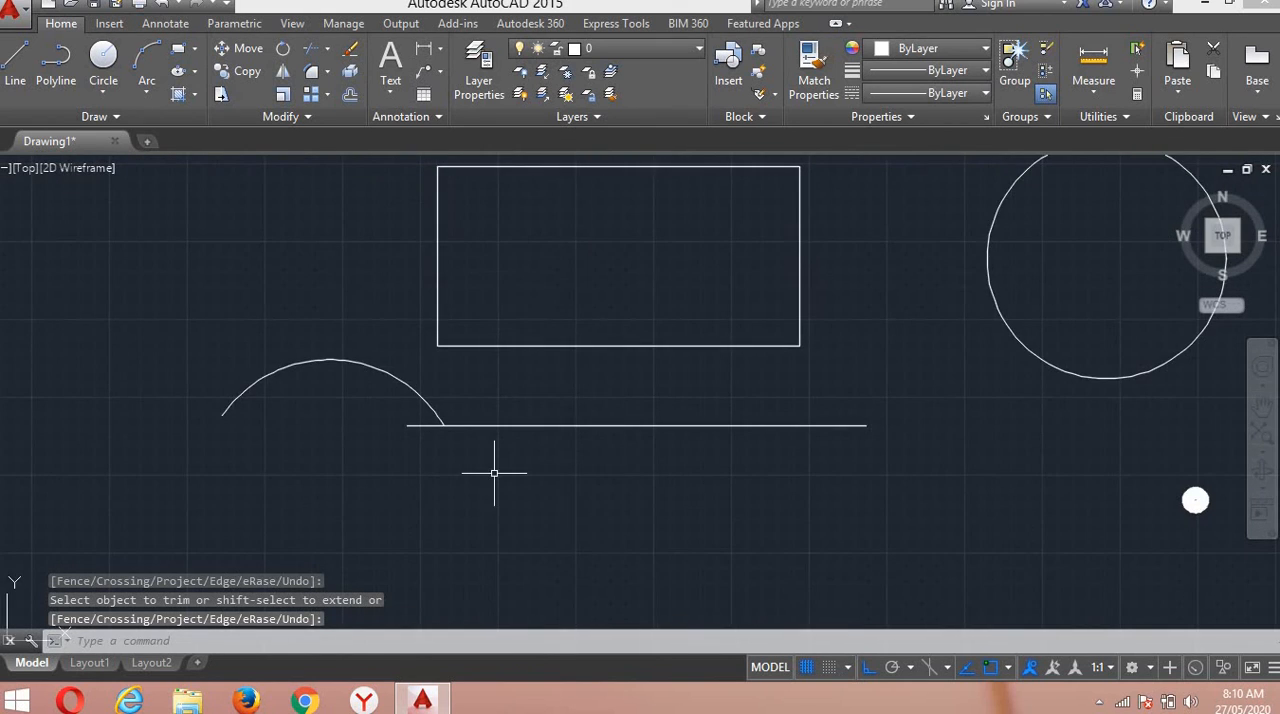
{"action": "scroll", "coordinate": [497, 476], "scroll_direction": "down", "scroll_amount": 2}
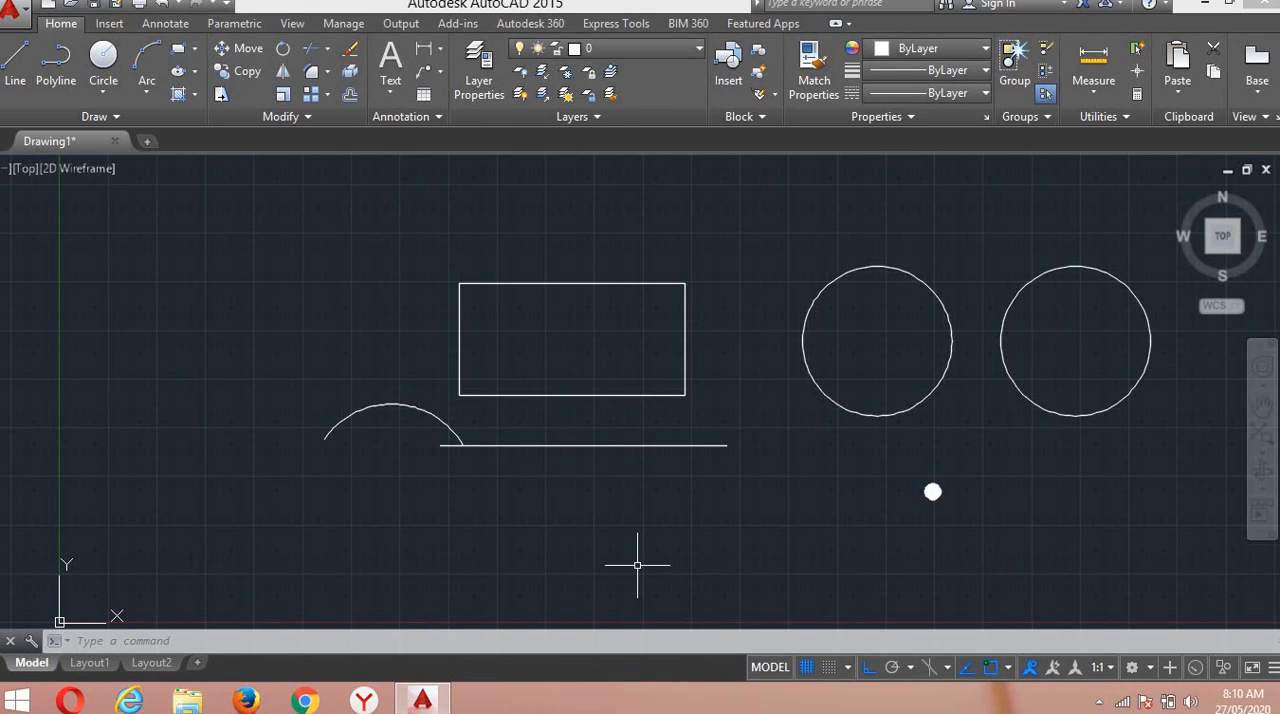
{"action": "type", "text": "ex"}
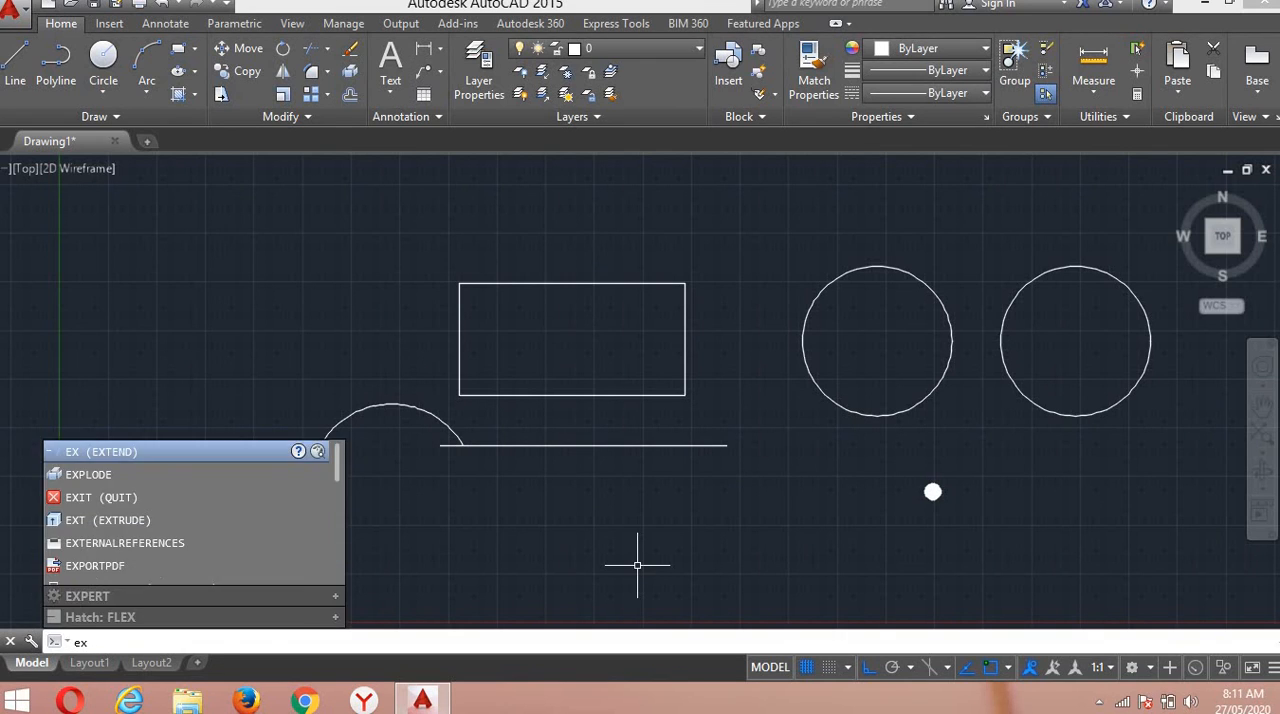
{"action": "key", "text": "Return"}
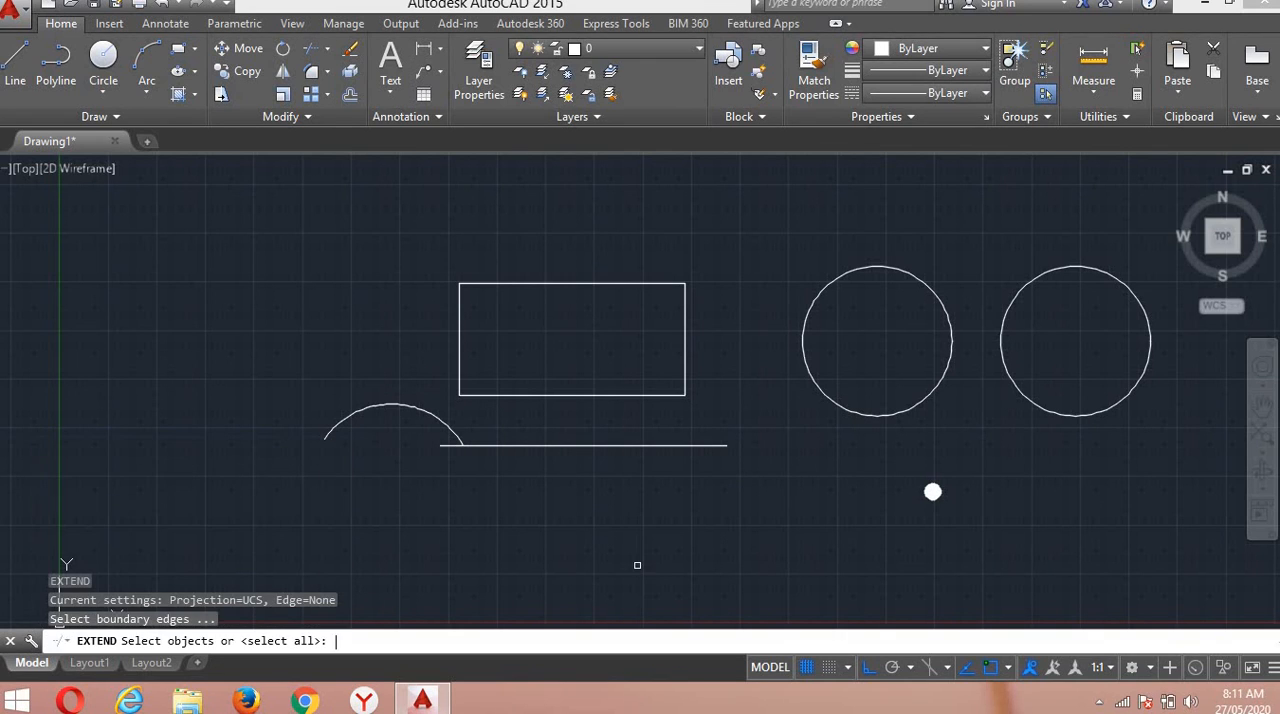
{"action": "left_click", "coordinate": [692, 444]}
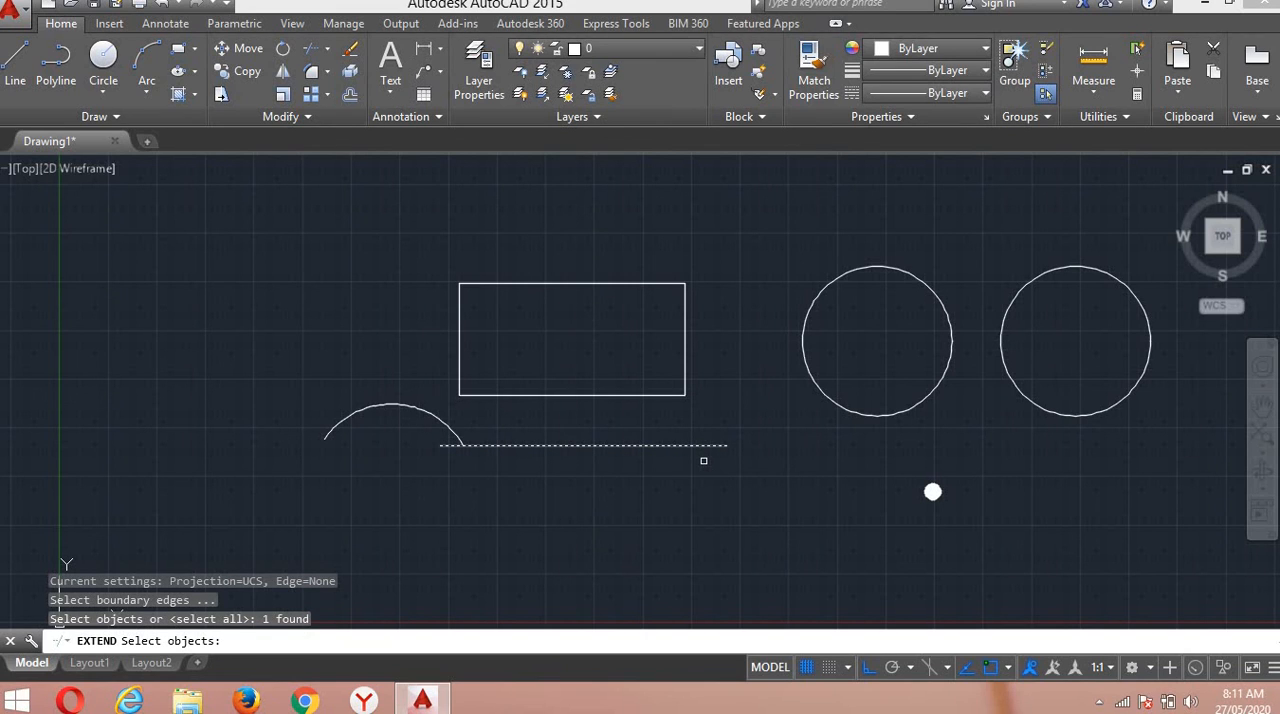
{"action": "key", "text": "Return"}
{"action": "left_click", "coordinate": [745, 446]}
{"action": "left_click", "coordinate": [728, 466]}
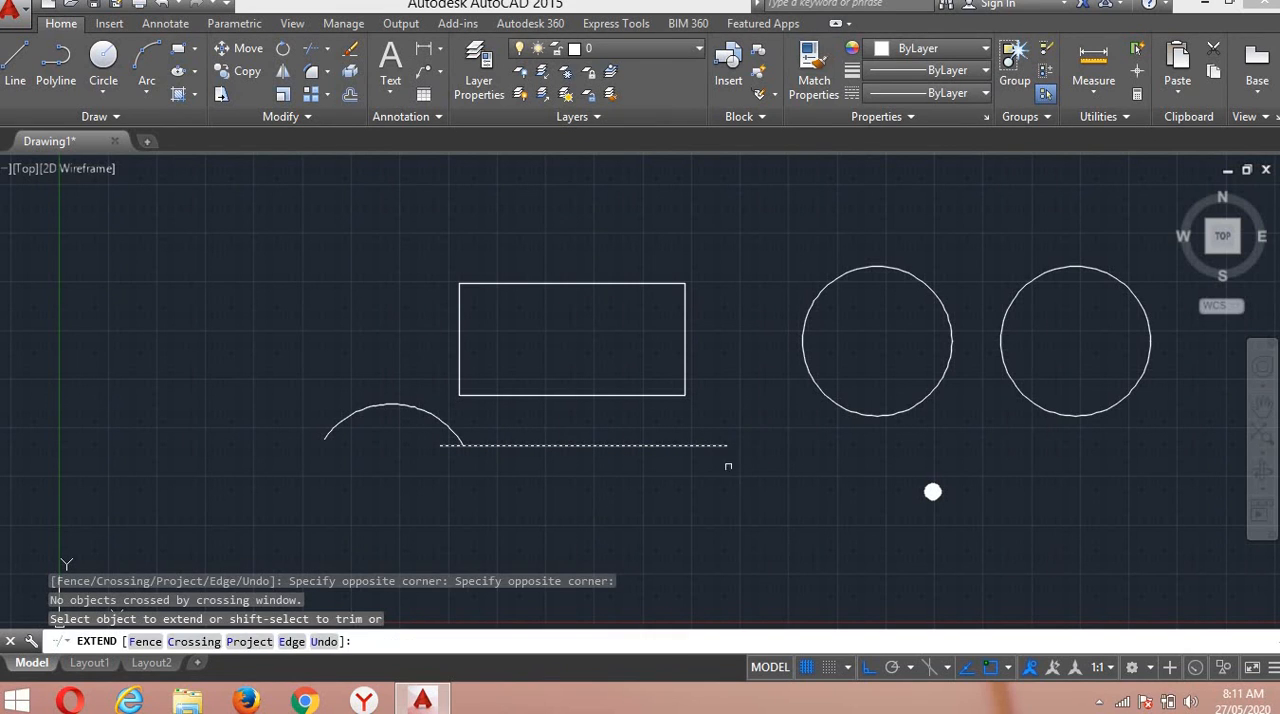